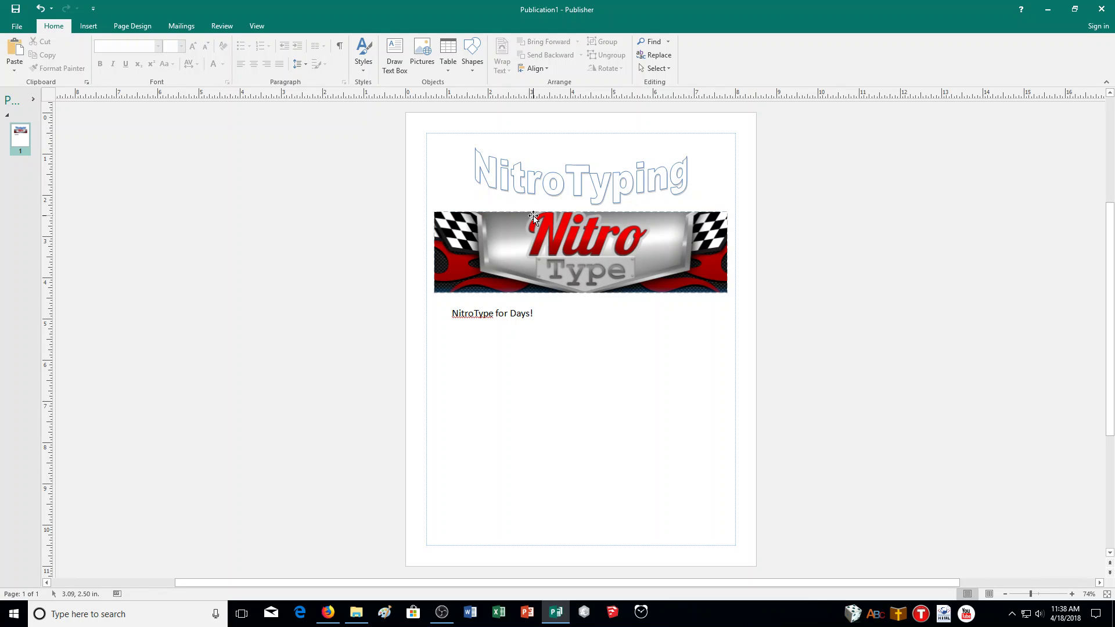
- Select the NitroTyping WordArt, the banner picture and the text in the text box one at a time
click(580, 171)
click(580, 237)
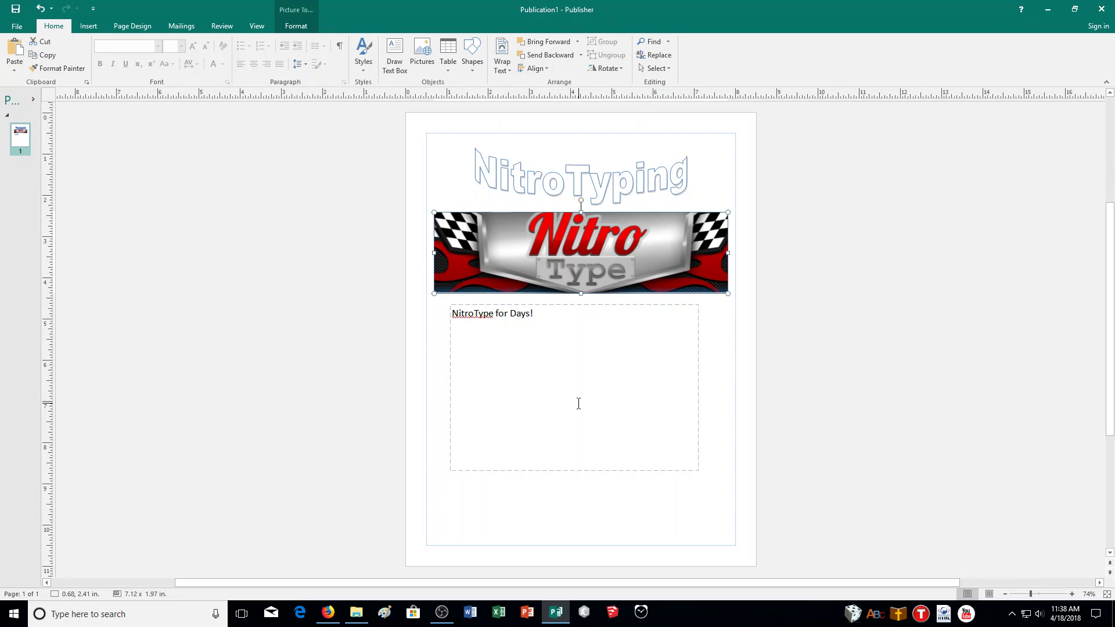
click(546, 374)
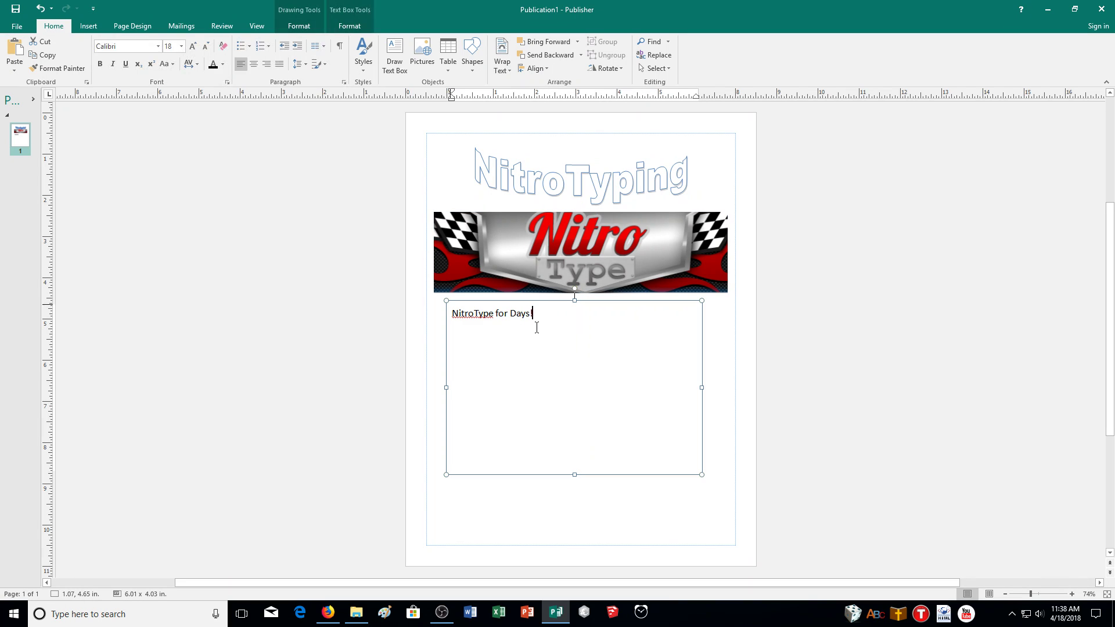
drag(536, 327, 452, 316)
click(560, 382)
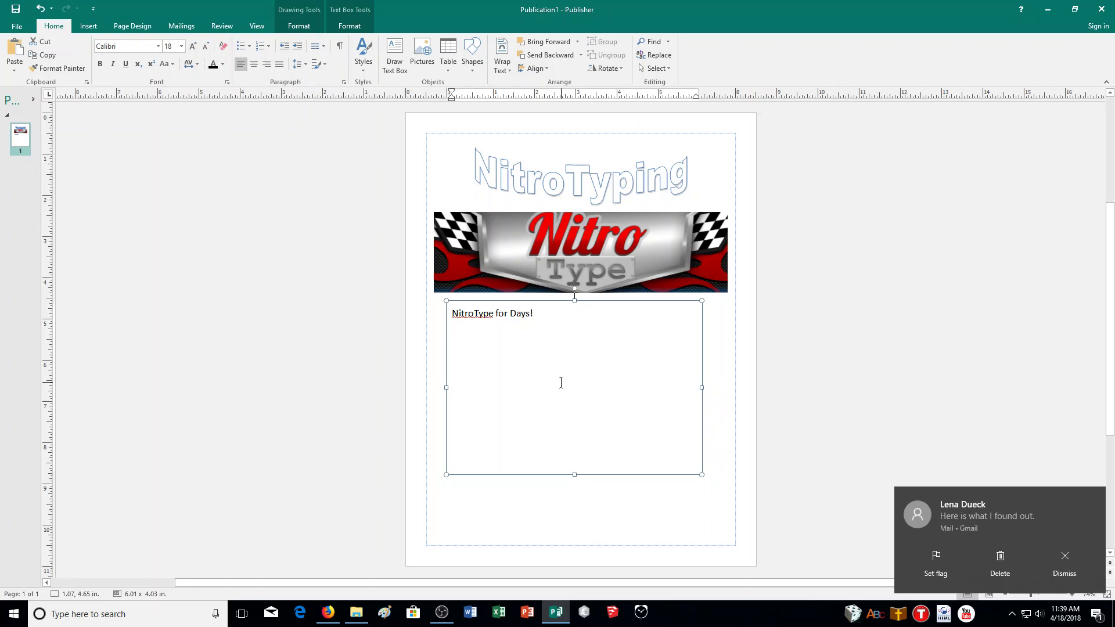
- Dismiss the mail notification and move the insertion point back three characters in the "NitroType for Days!" text
click(1064, 557)
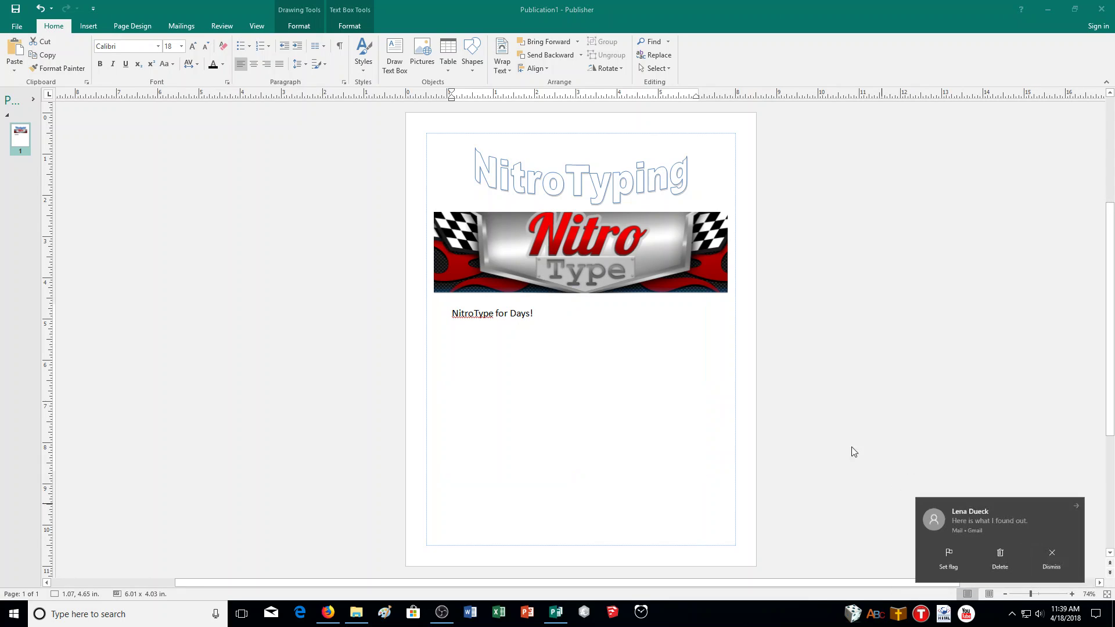
click(520, 357)
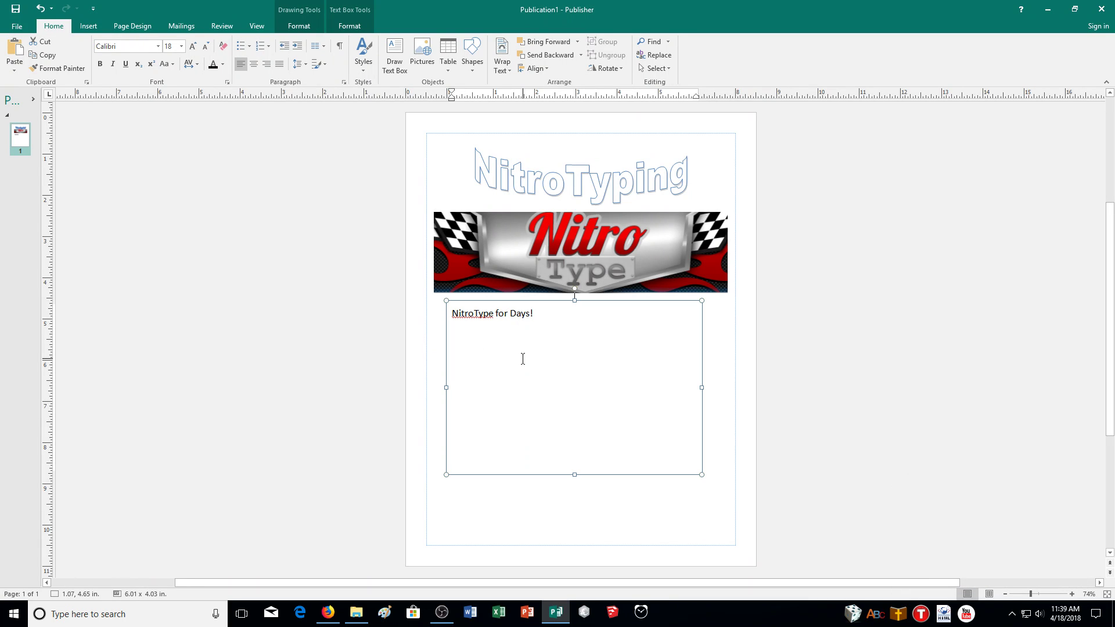
key(Left)
key(Left)
key(Left)
- Move the WordArt title, banner picture and text box together down and toward the page's left edge, and delete them
click(587, 261)
click(568, 191)
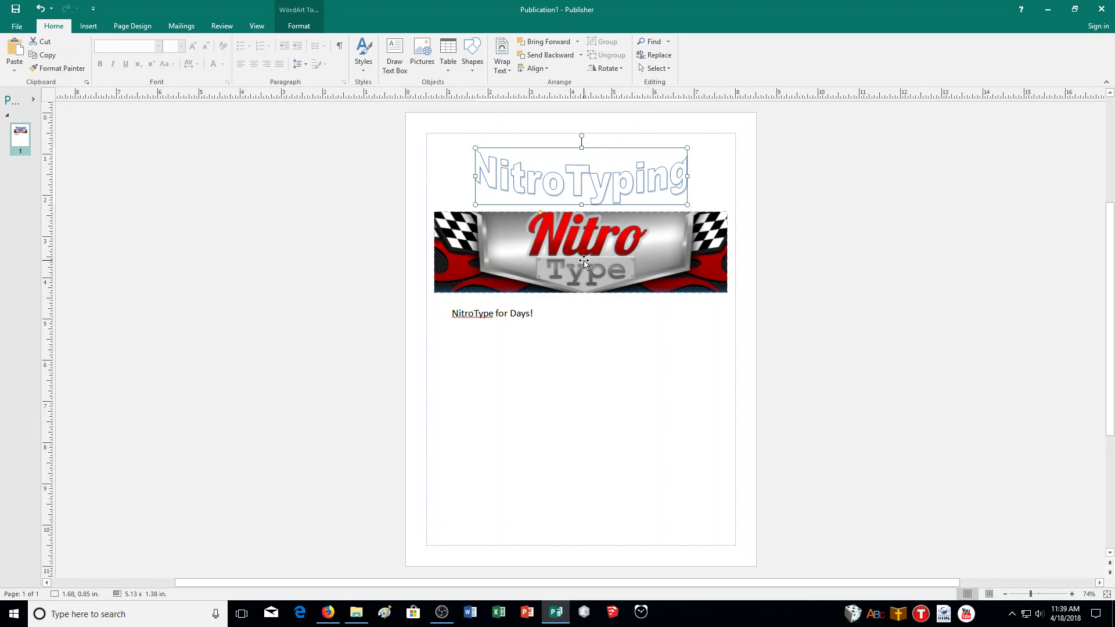
shift+click(569, 268)
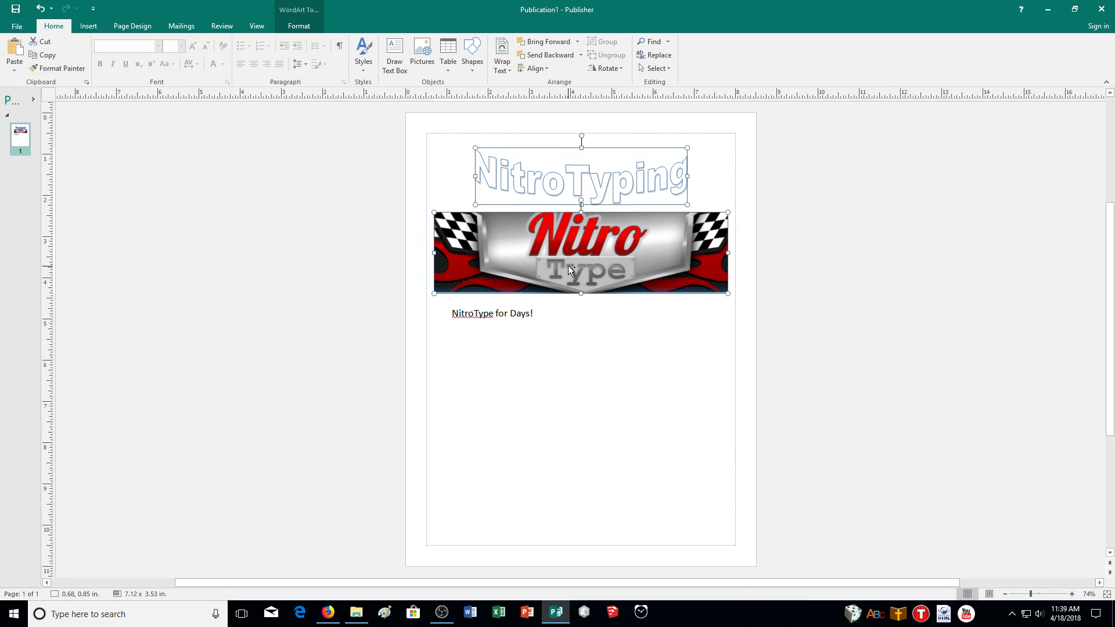
shift+click(505, 315)
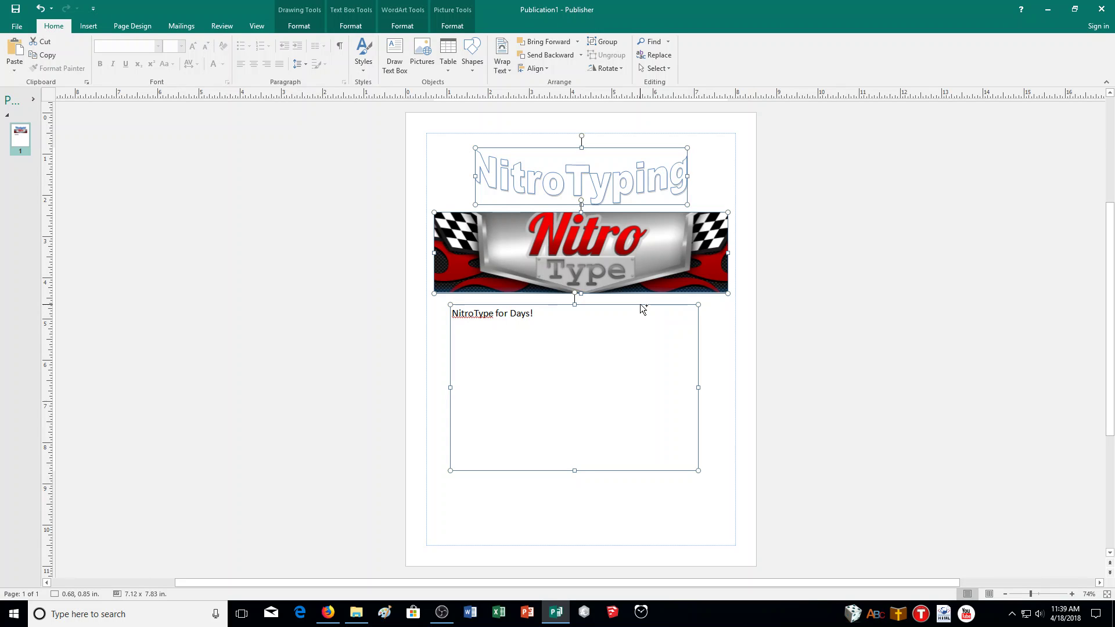
drag(642, 308, 690, 377)
drag(669, 311, 565, 263)
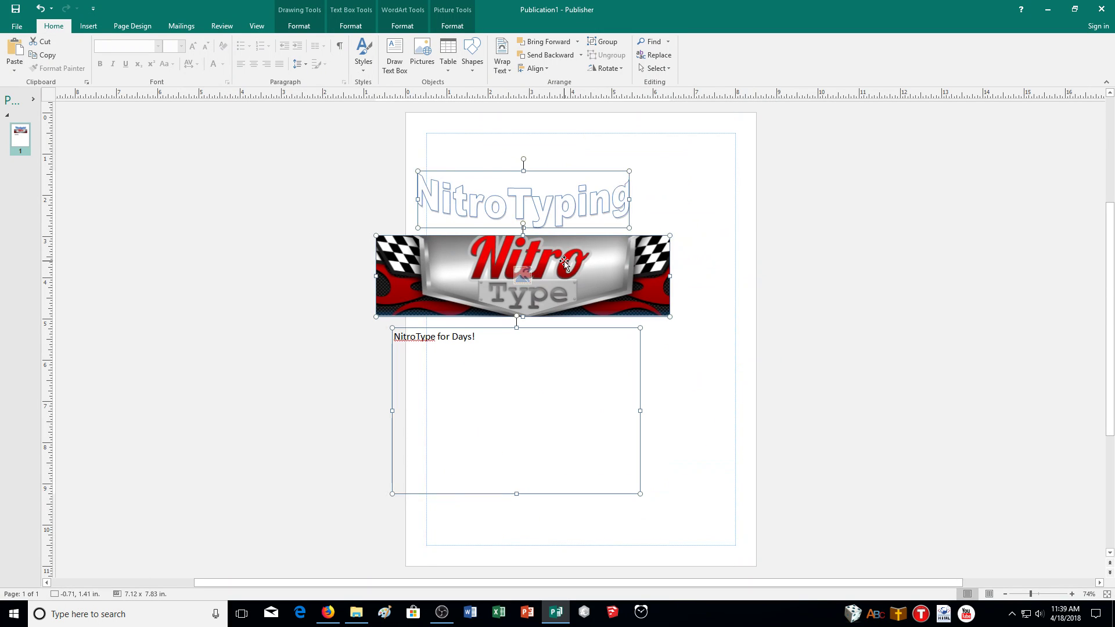
key(Delete)
- Undo the deletion and the moves of the title, picture and text box, and clear the selection
click(40, 9)
click(40, 9)
click(41, 8)
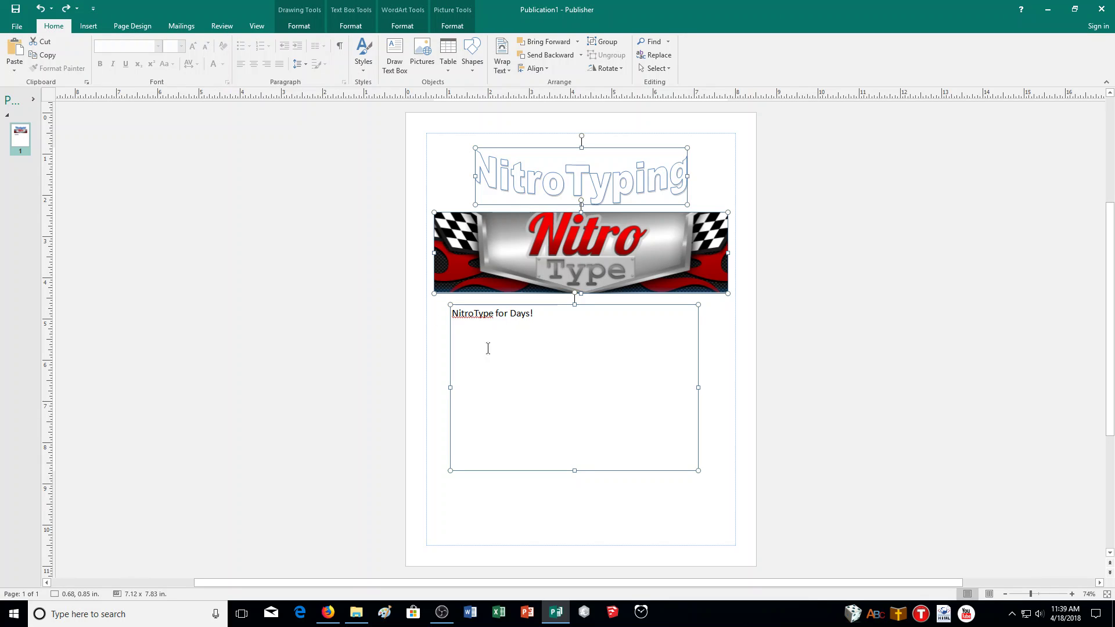
click(719, 354)
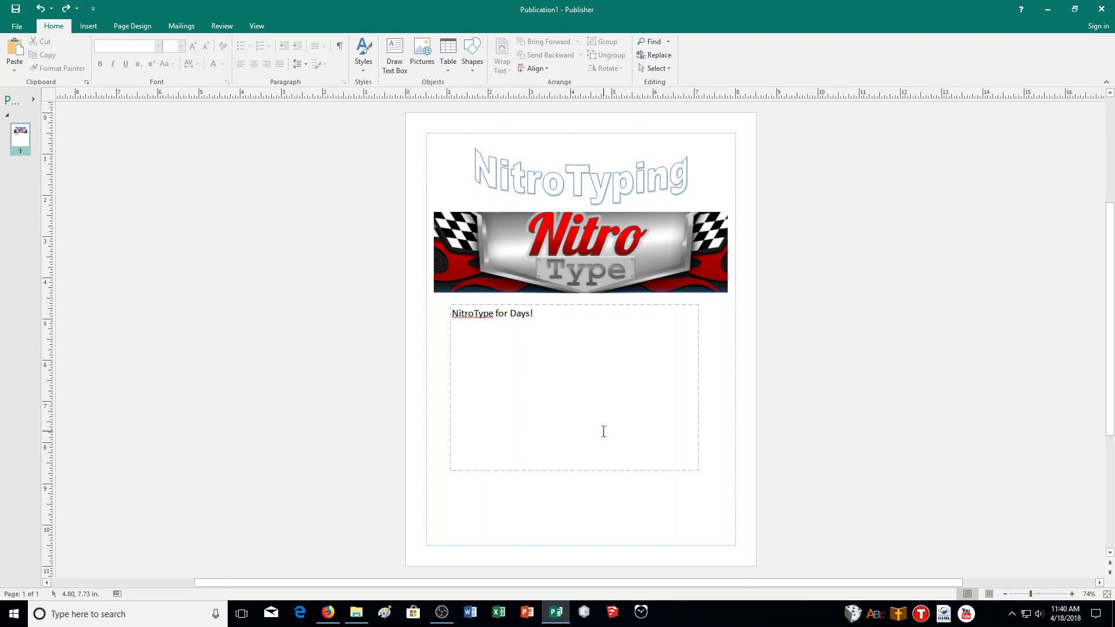
- Select the banner picture and the text box in turn, and clear the selection
click(486, 228)
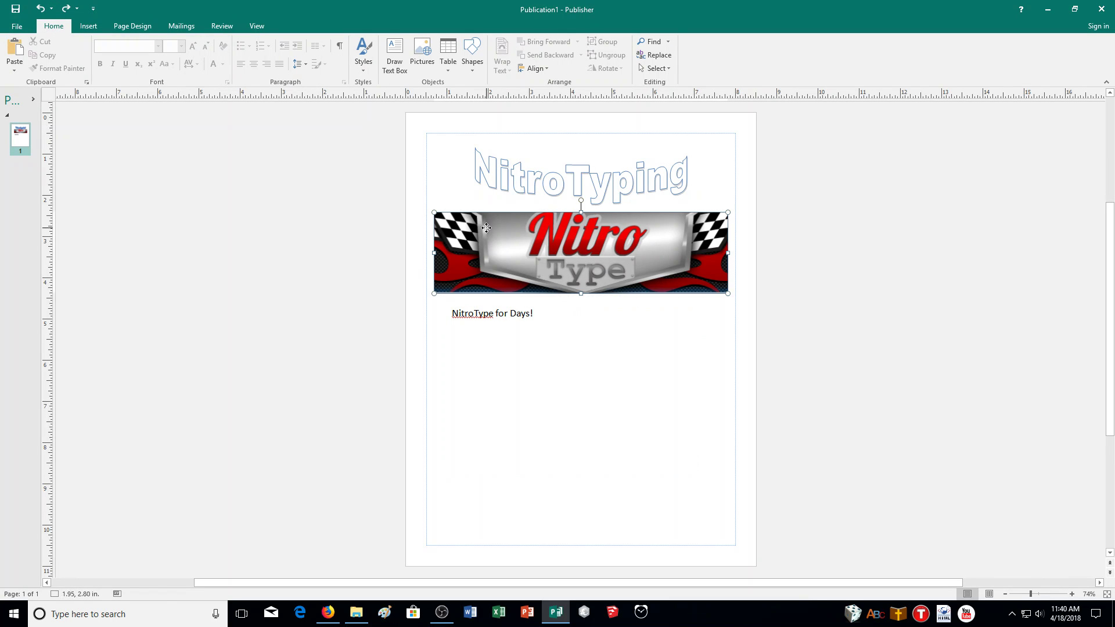
click(569, 323)
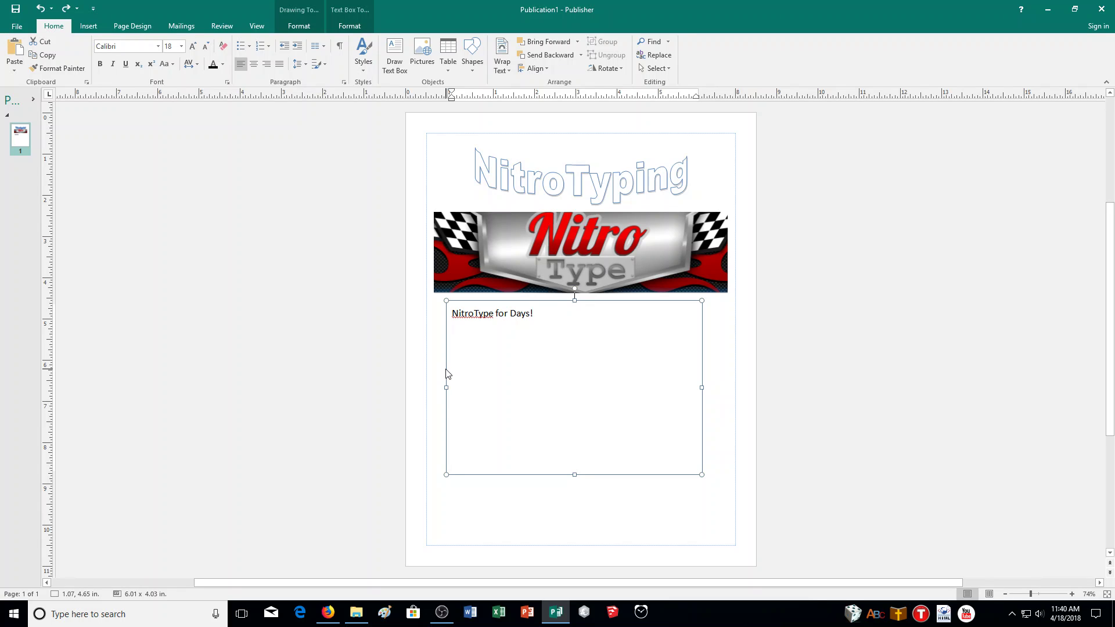
click(598, 495)
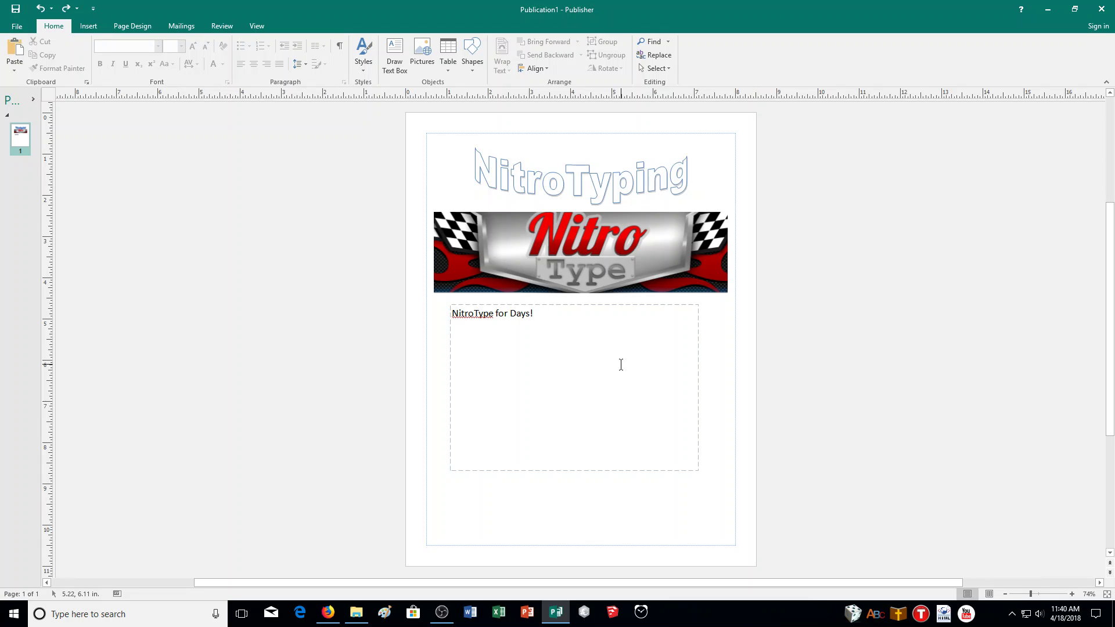
- Rotate the banner picture clockwise past a quarter turn and rotate it back to upright
click(616, 250)
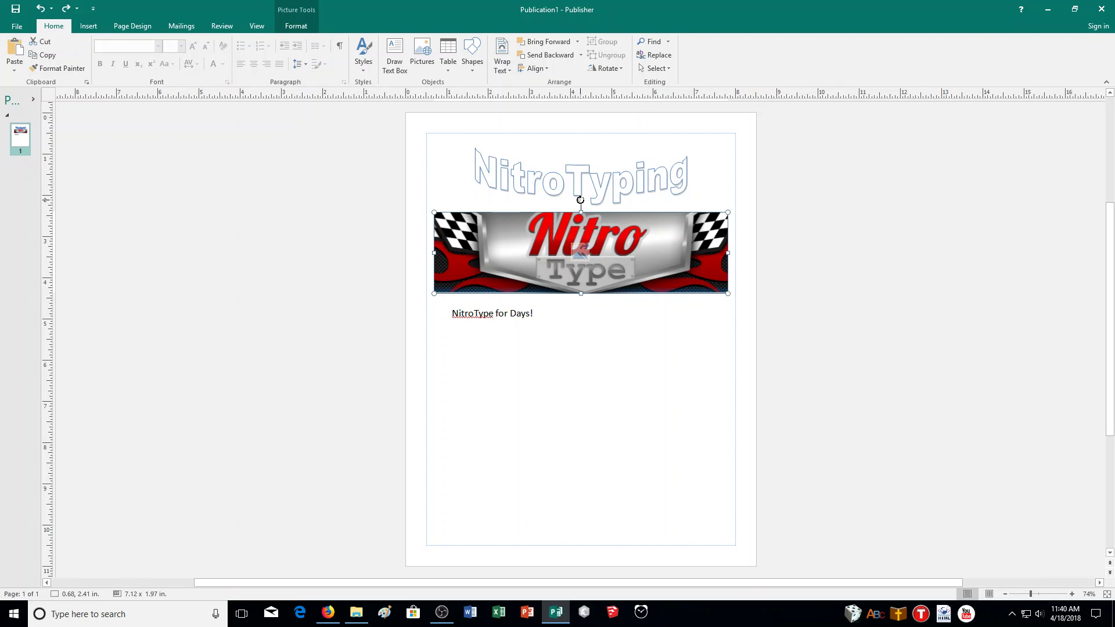
drag(580, 199, 681, 360)
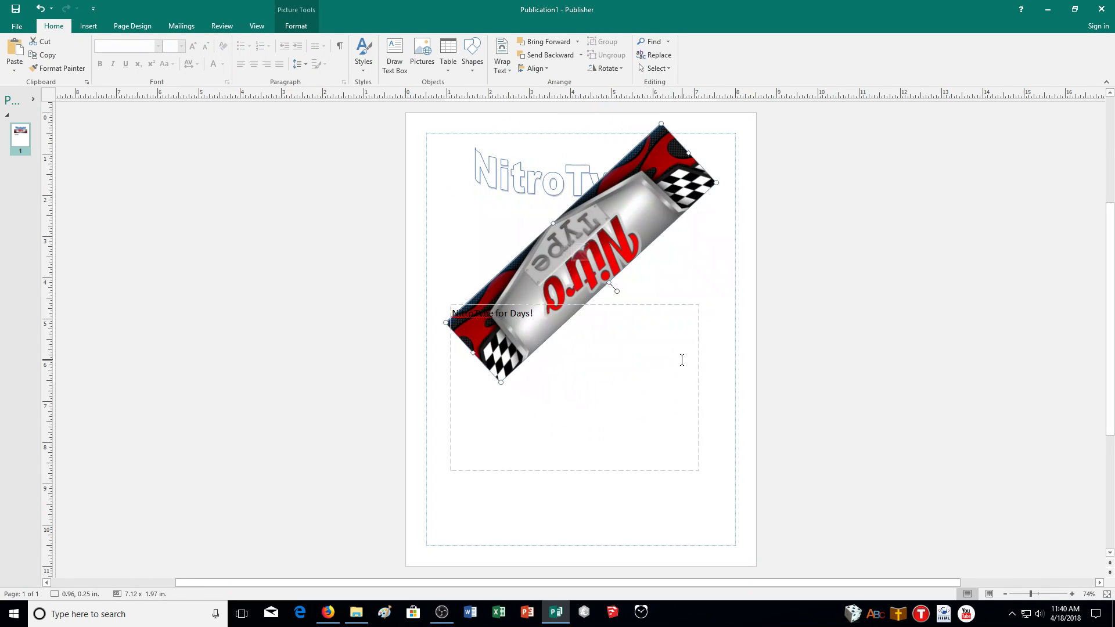
drag(619, 293, 581, 140)
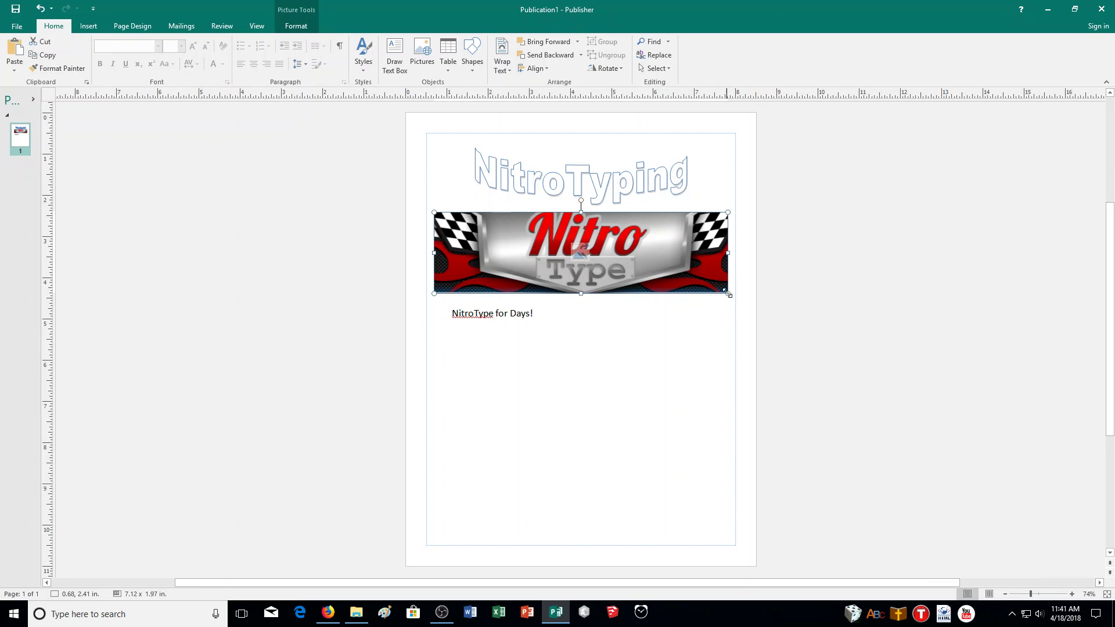
- Squash the banner picture to about 0.62 in high from its lower edge and undo the resize
mouse_move(725, 294)
mouse_down()
mouse_move(644, 264)
mouse_move(598, 229)
mouse_move(688, 244)
mouse_move(688, 262)
mouse_move(636, 244)
mouse_move(681, 254)
mouse_move(728, 293)
mouse_up()
drag(581, 293, 582, 239)
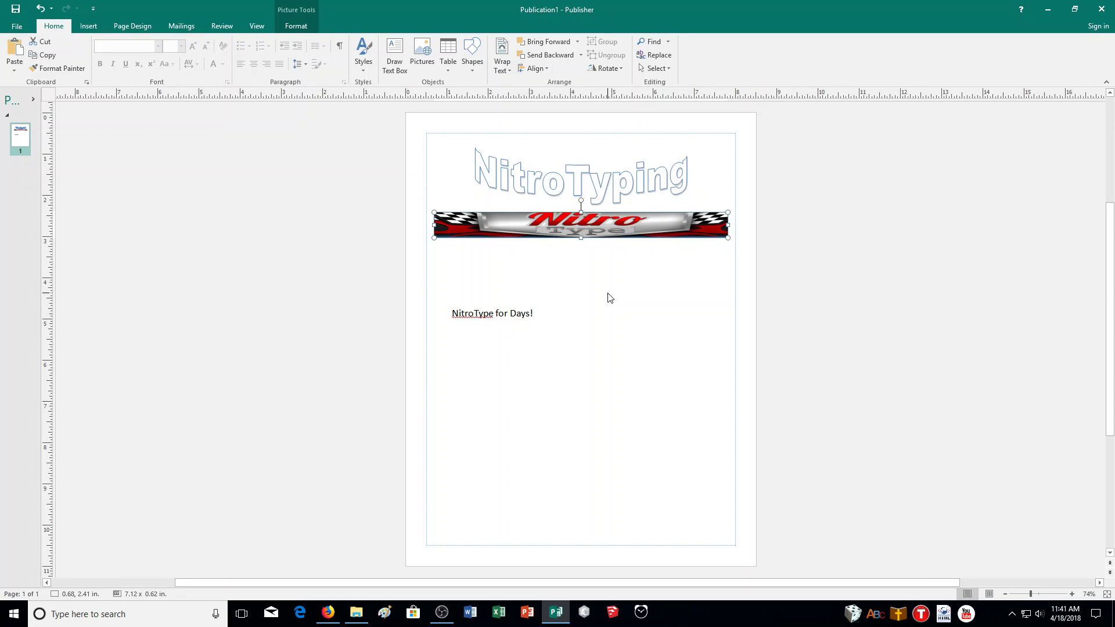
key(ctrl+z)
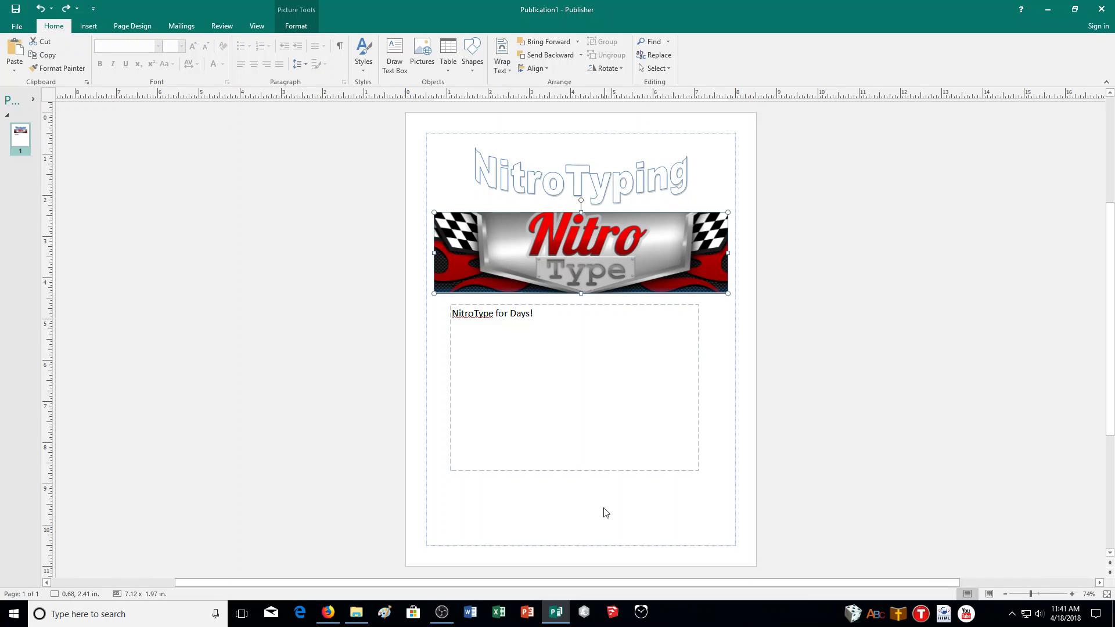
- Shift the text box slightly right to a horizontal position of about 1.23 in, and select the picture and WordArt in turn
click(581, 390)
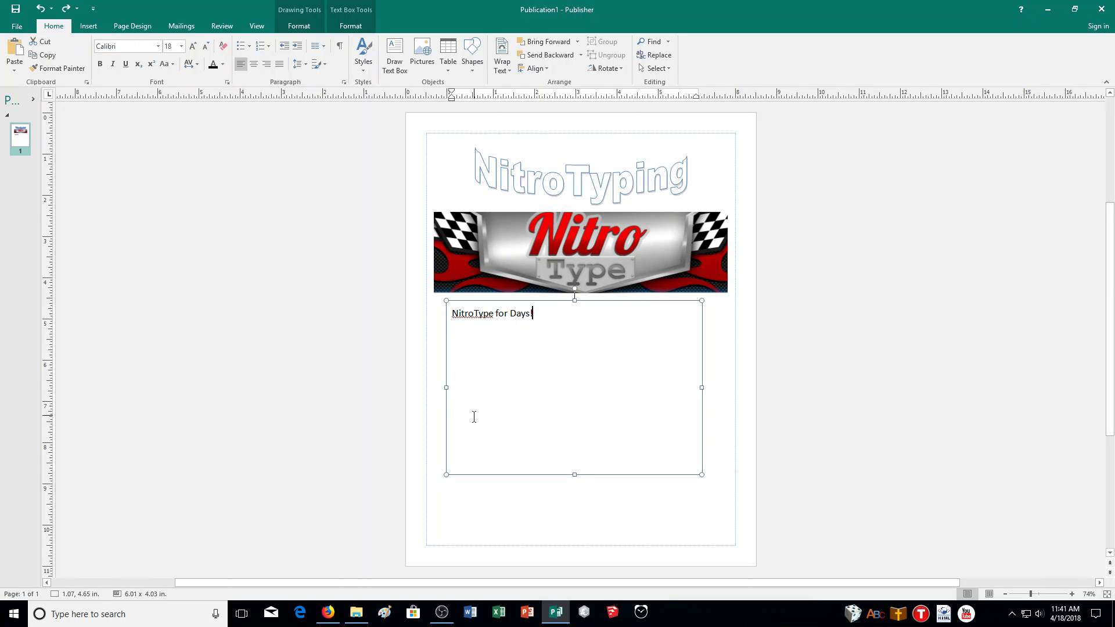
drag(636, 306, 642, 303)
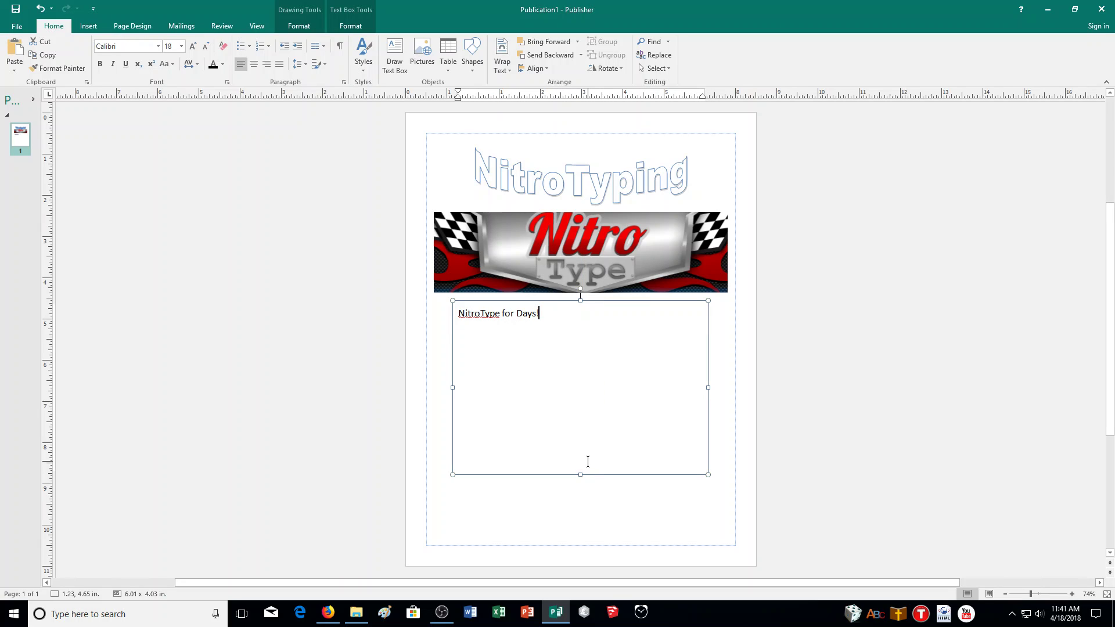
click(599, 239)
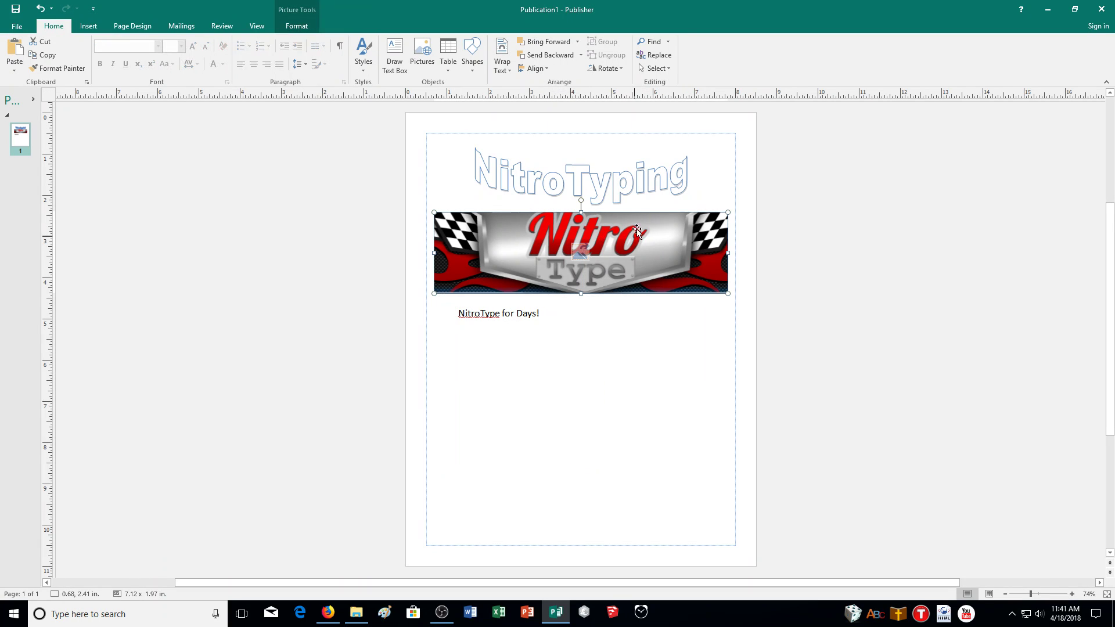
click(621, 183)
click(618, 260)
- Open the PUB03 publication from the CA Demonstration folder in Documents
click(20, 27)
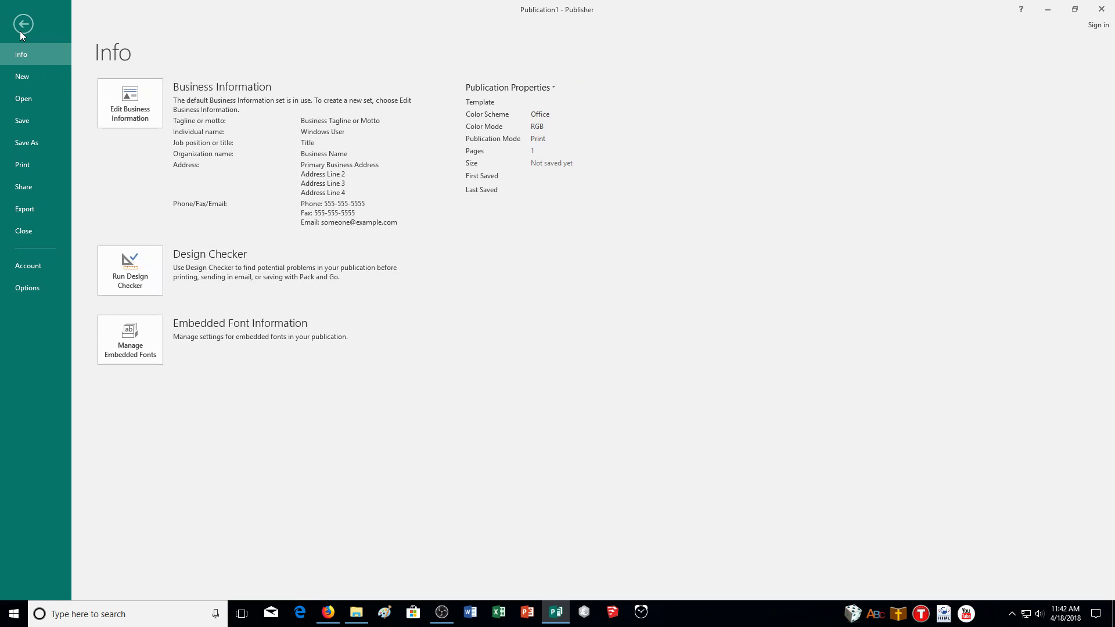
click(33, 100)
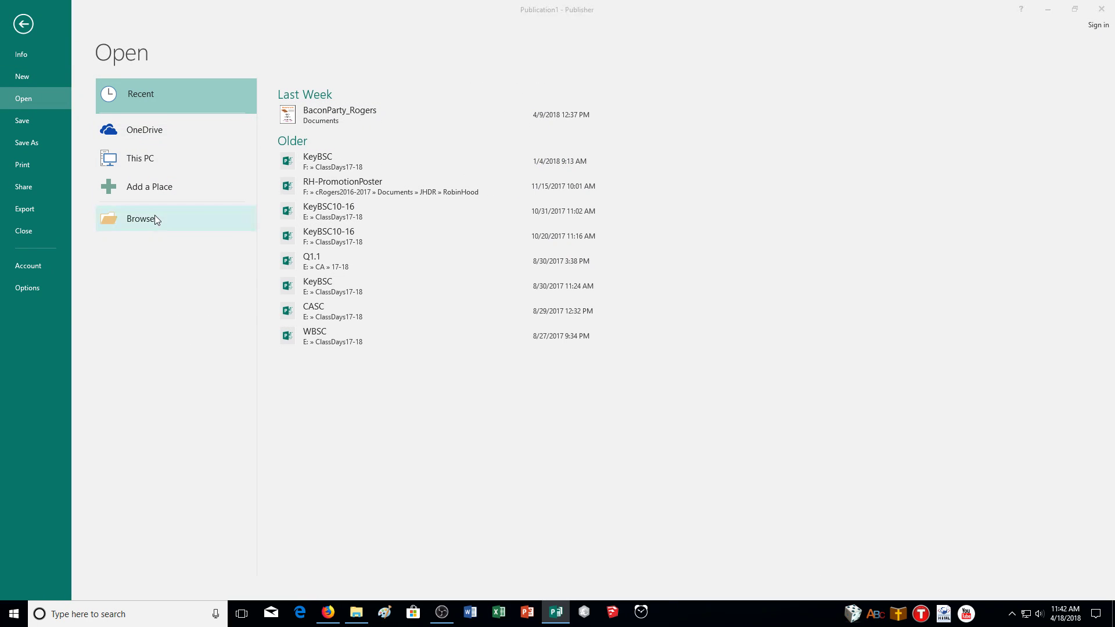
click(154, 216)
click(54, 94)
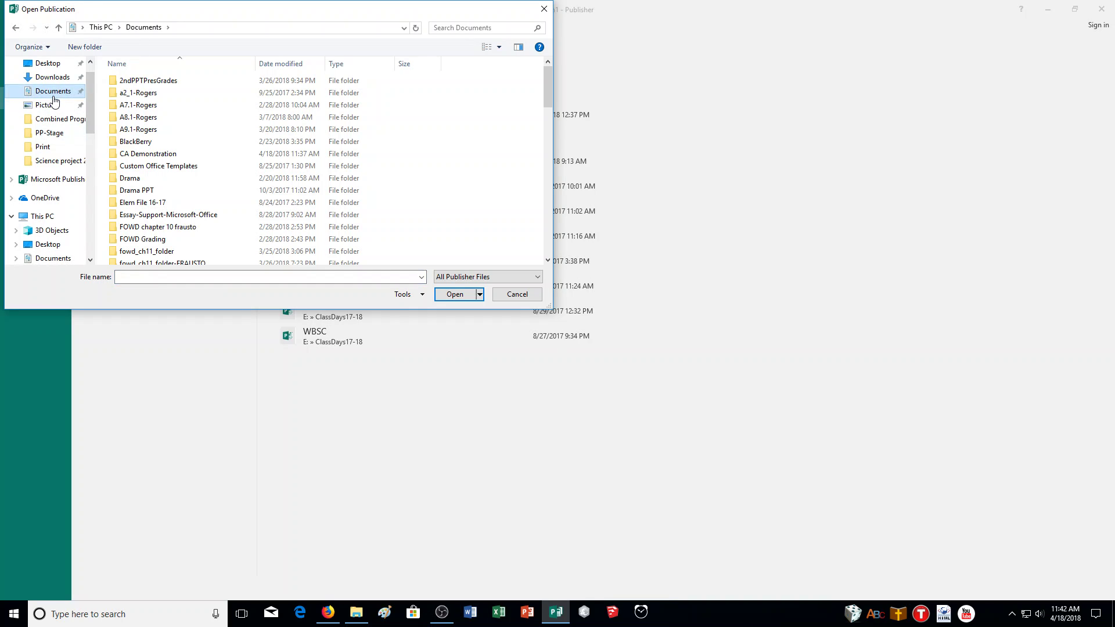
double_click(155, 154)
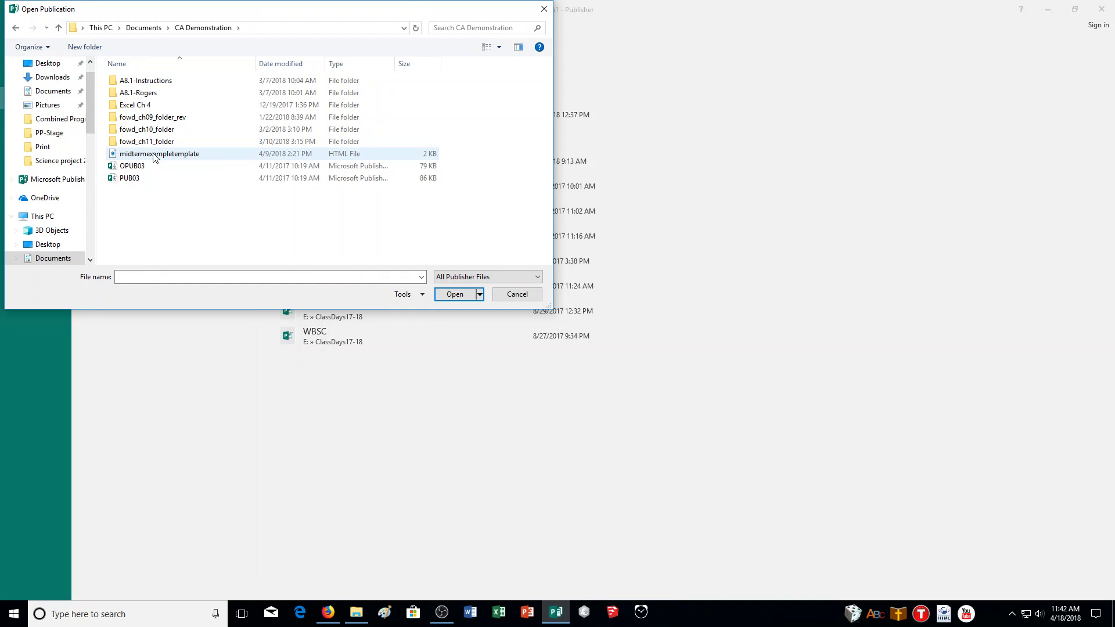
double_click(133, 181)
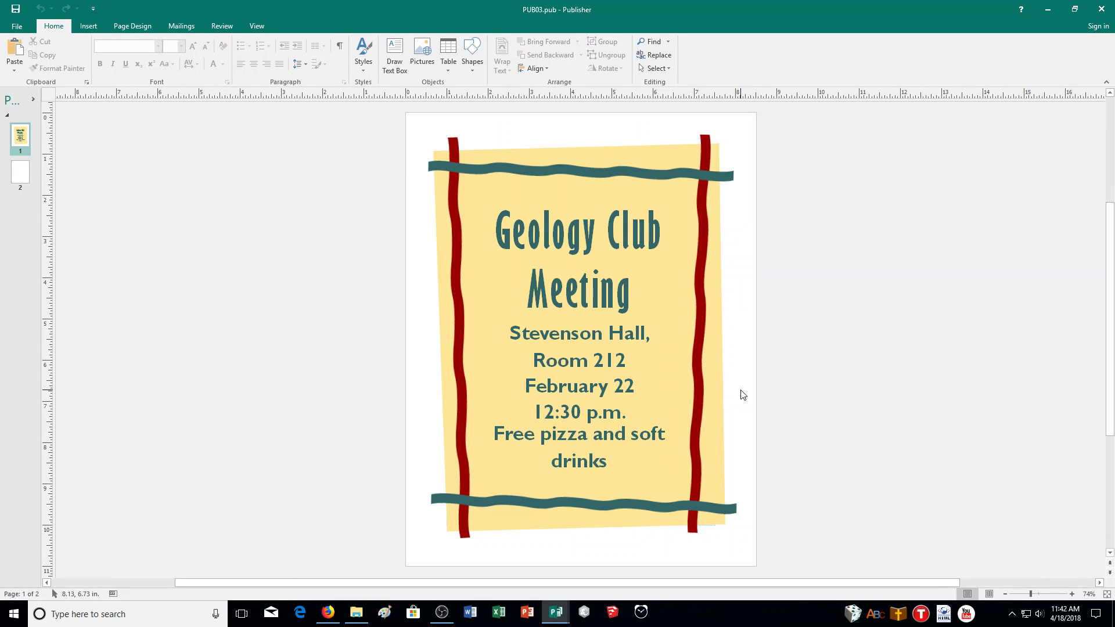
- Save a copy of the publication as 03GEO_CR in the CA Demonstration folder
click(15, 26)
click(13, 27)
click(19, 29)
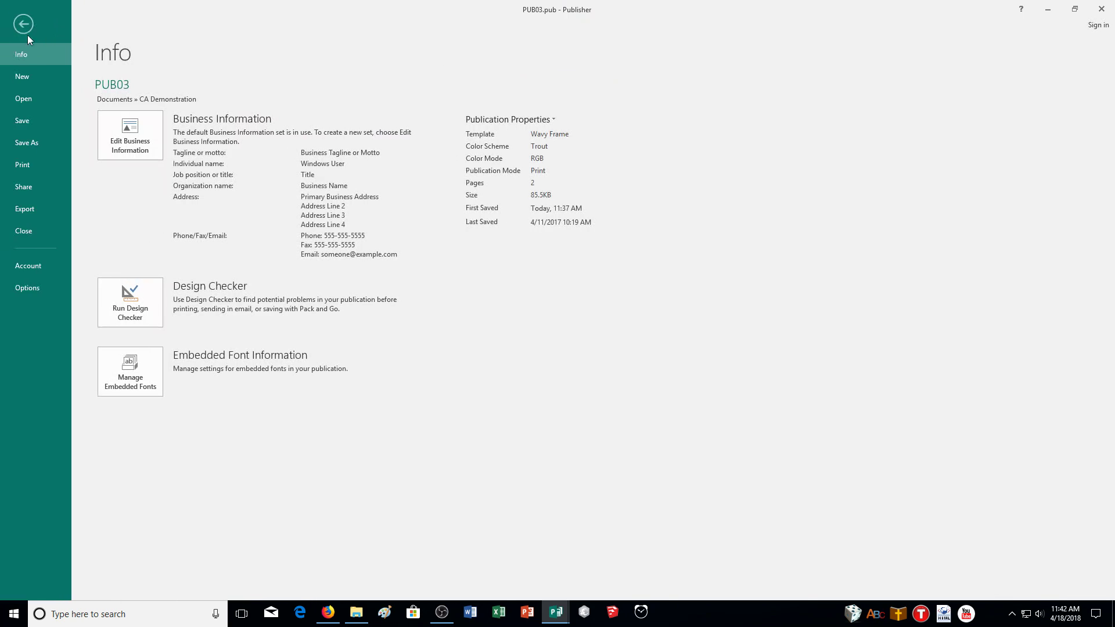
click(42, 138)
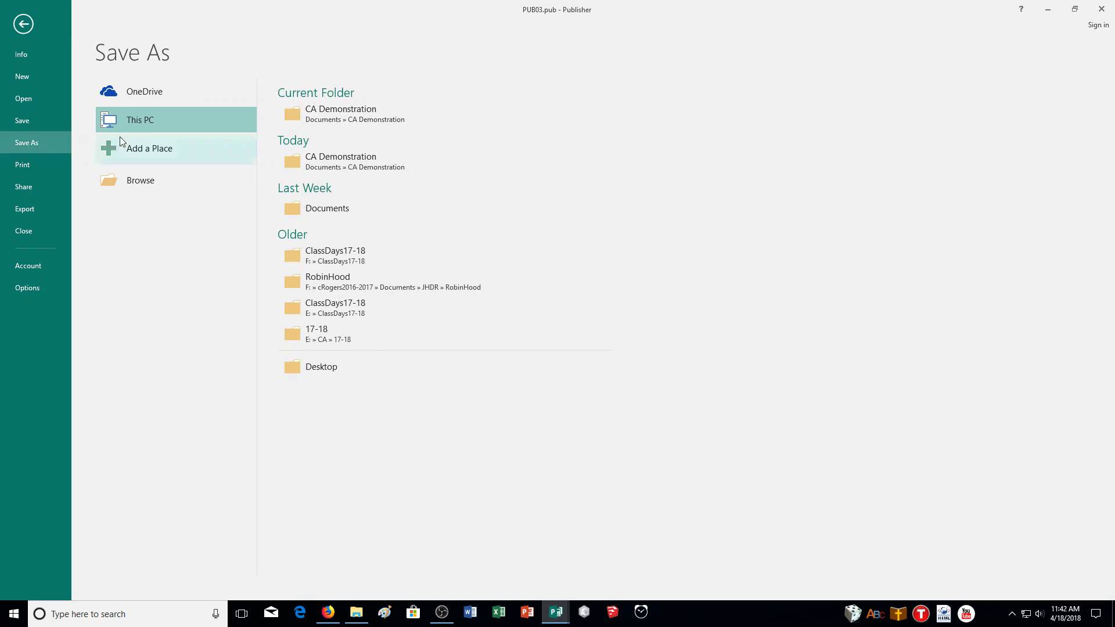
click(297, 116)
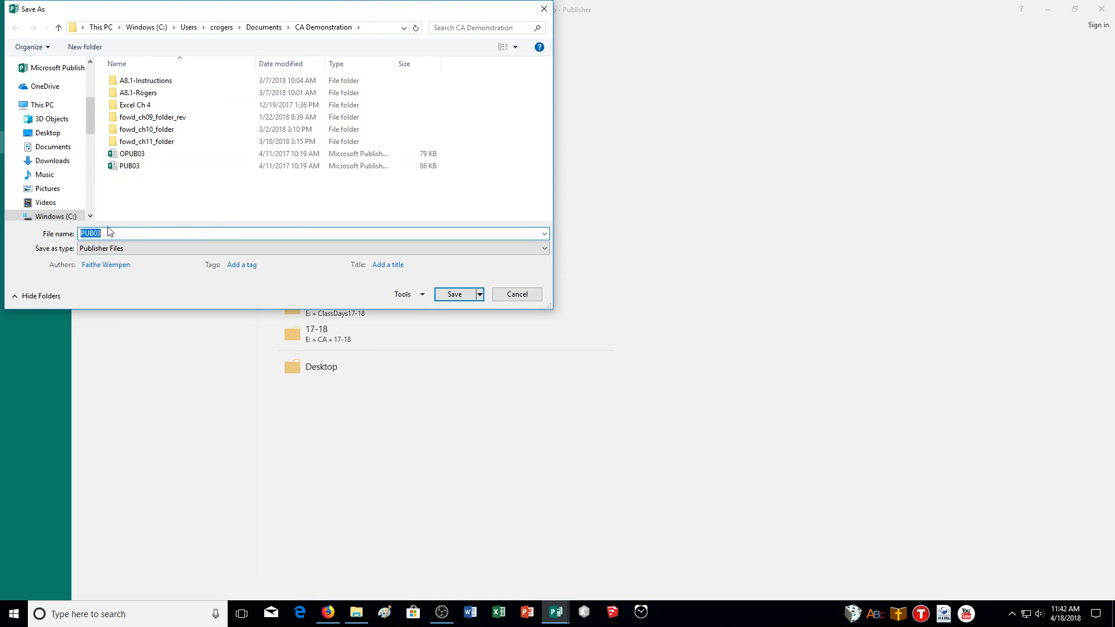
text(03GEO_CR)
click(453, 294)
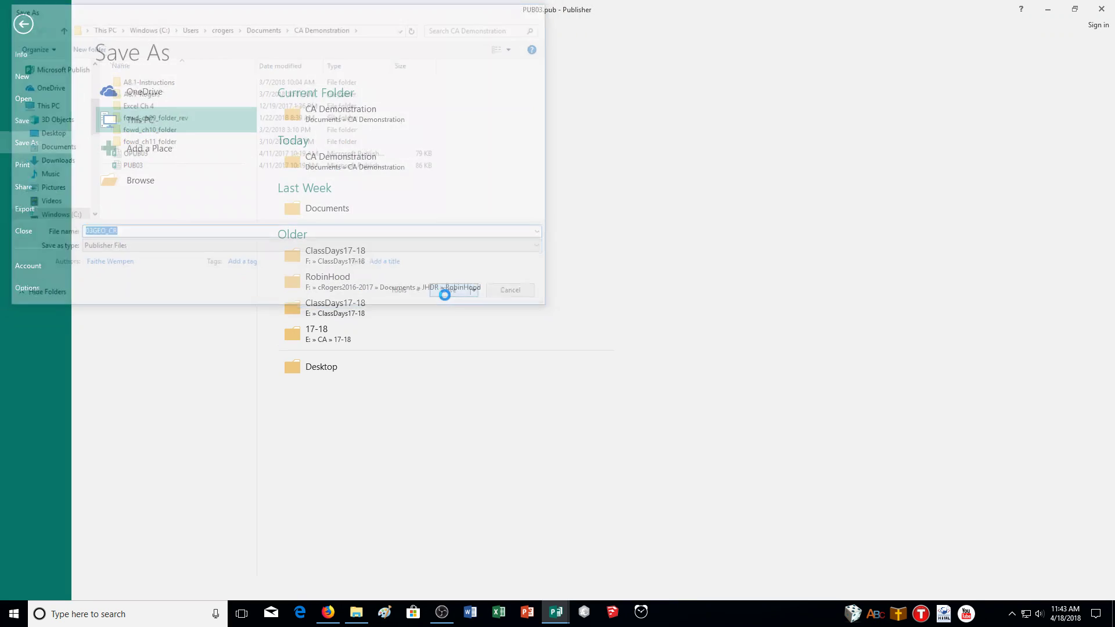
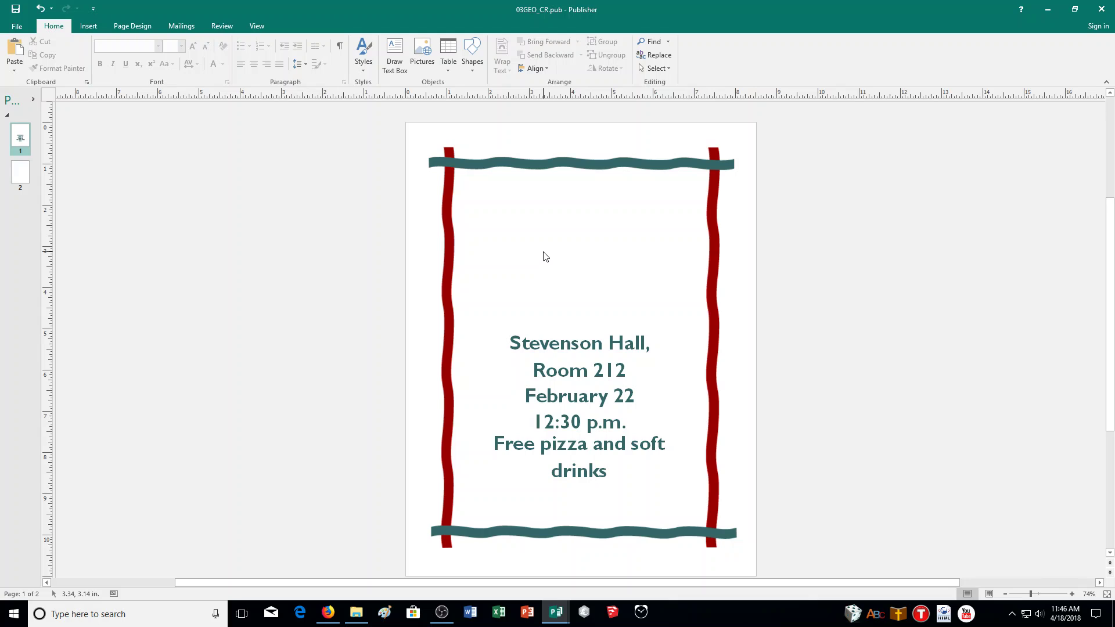
- Move the event details text box down to a vertical position of about 6.07 in and center it horizontally relative to the margin guides
click(586, 332)
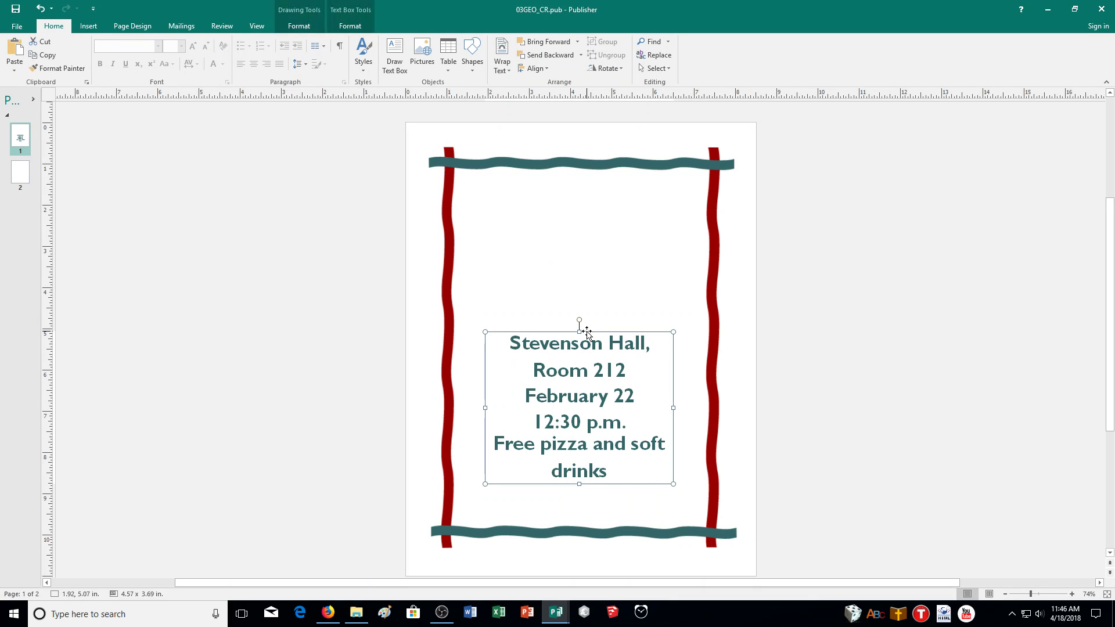
drag(586, 332, 586, 372)
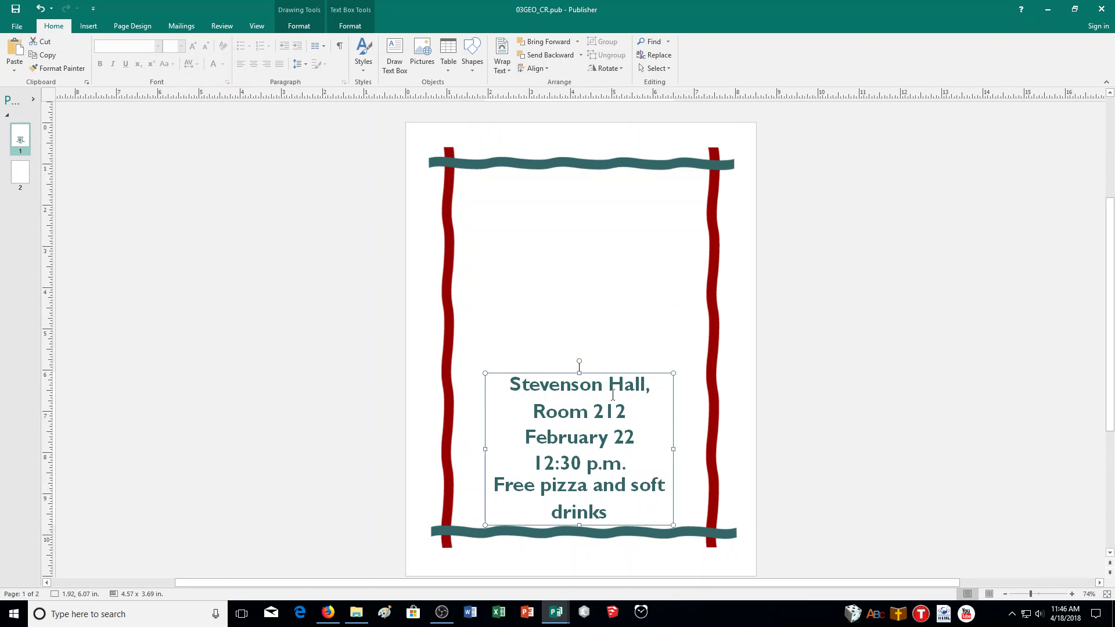
click(535, 69)
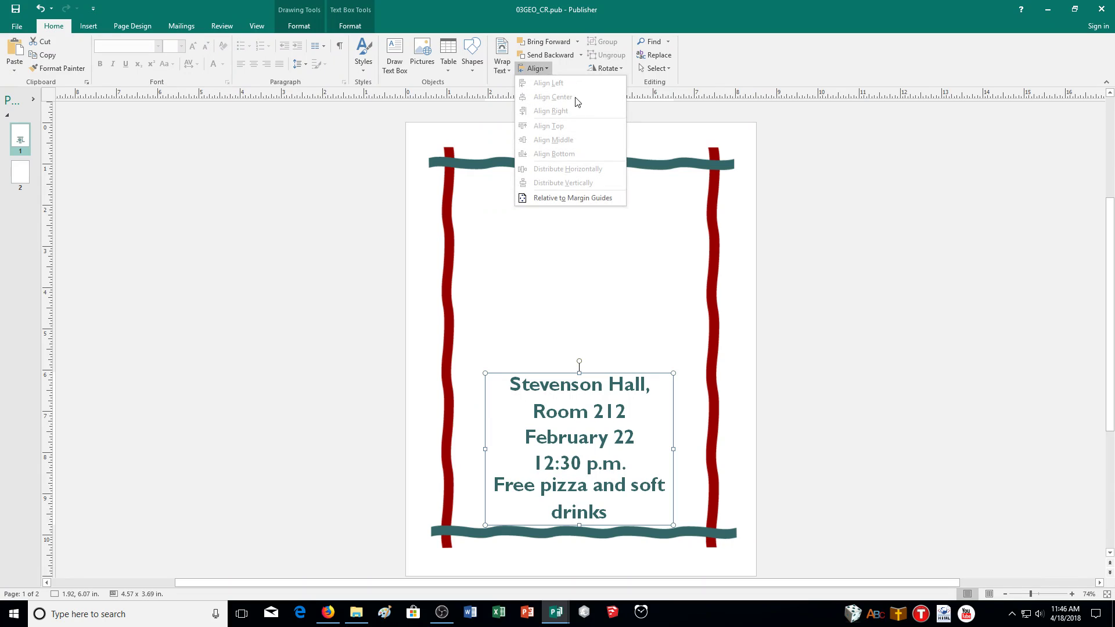
click(570, 198)
click(535, 69)
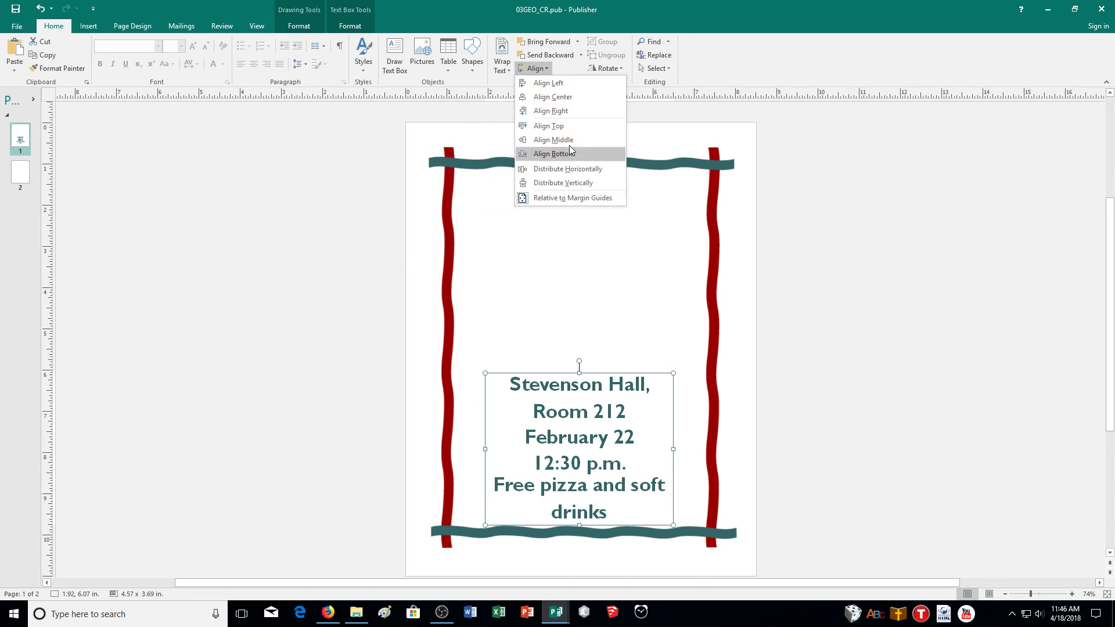
click(567, 97)
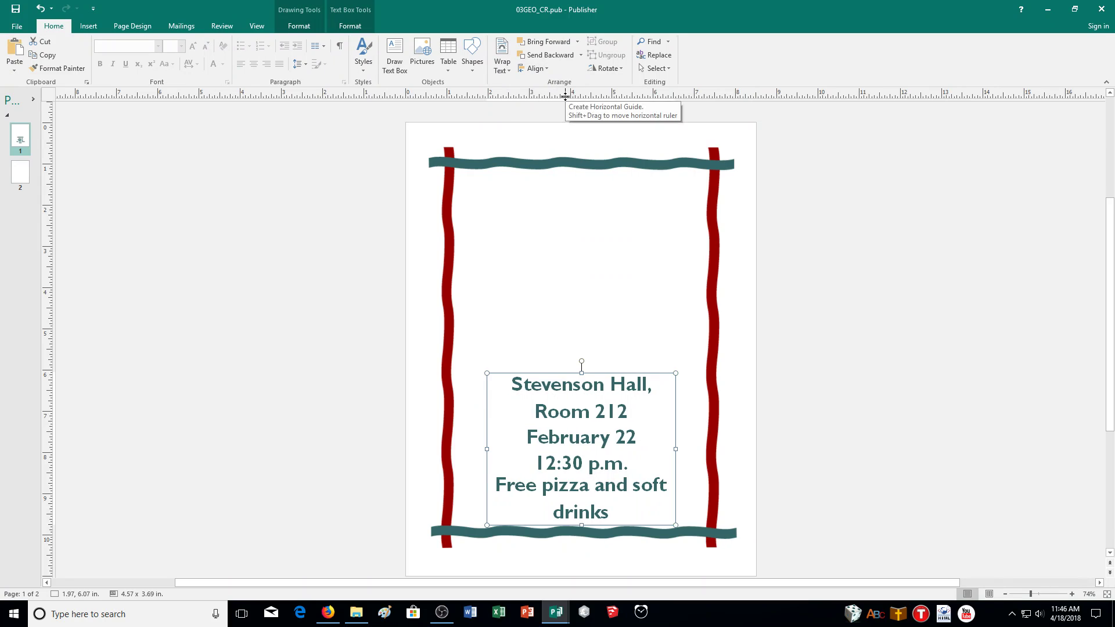
- Widen the event details text box on both sides to about 6.08 in and reduce its height from the upper edge to about 3.15 in
drag(487, 449, 455, 445)
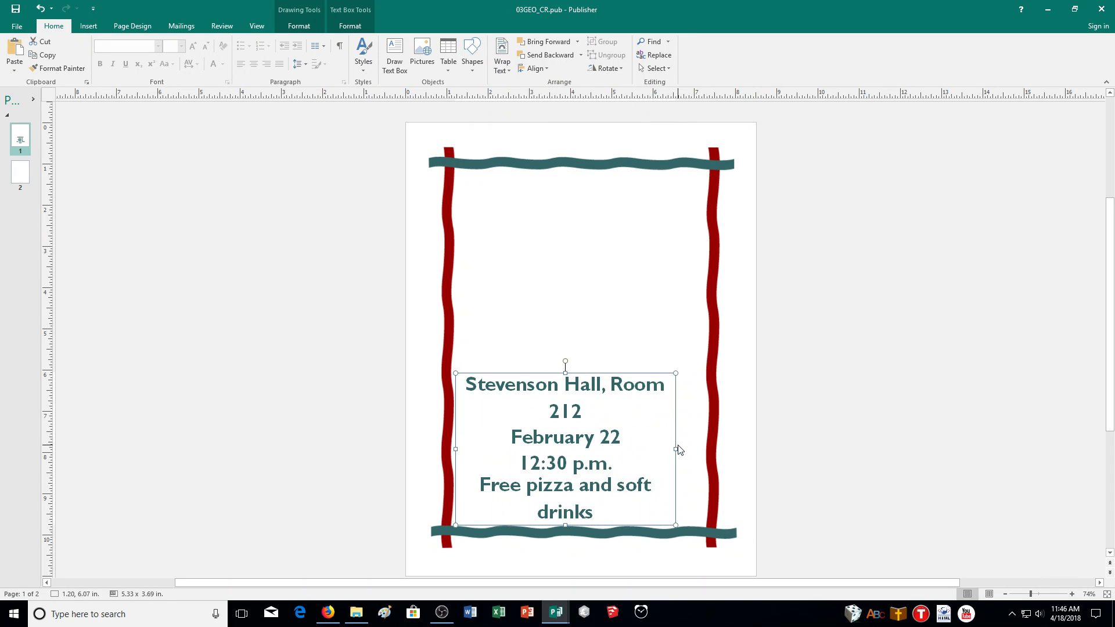
drag(675, 449, 706, 451)
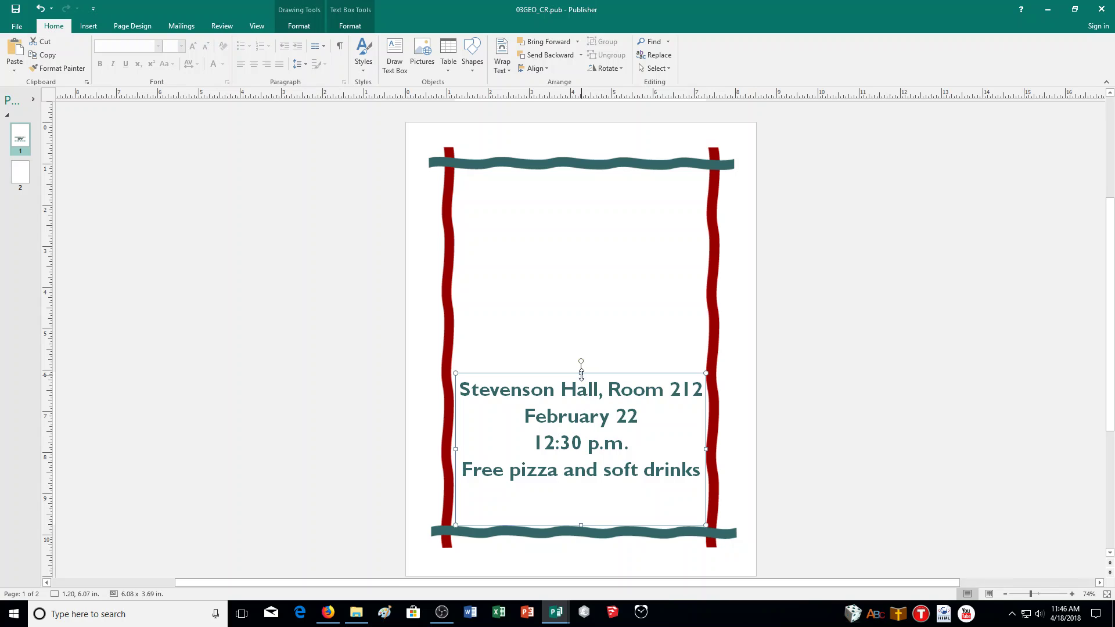
drag(580, 374, 580, 395)
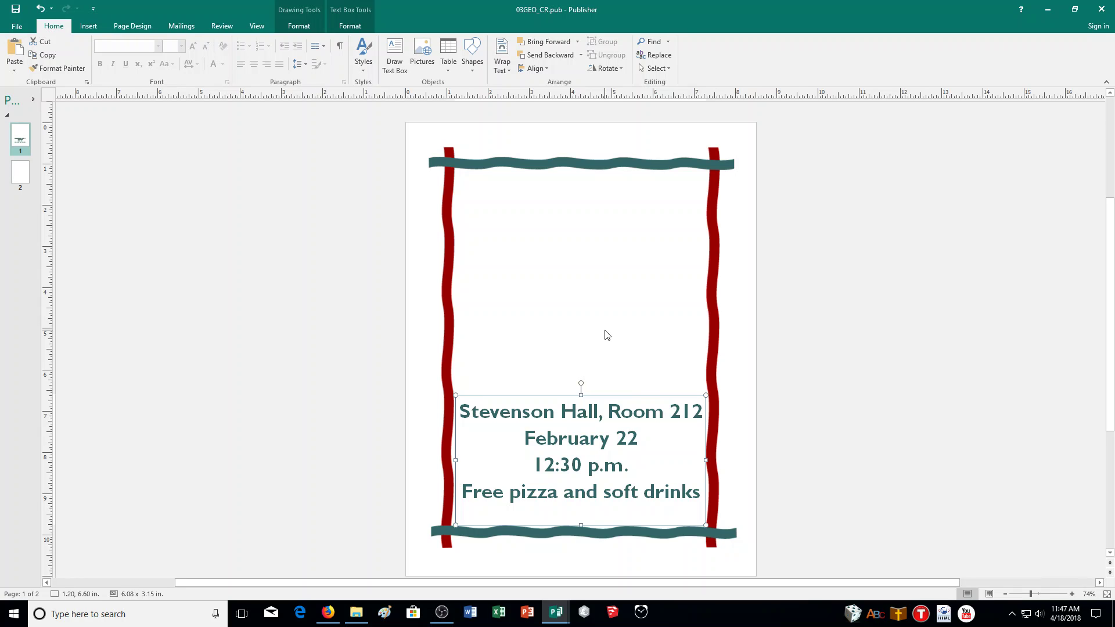
click(308, 292)
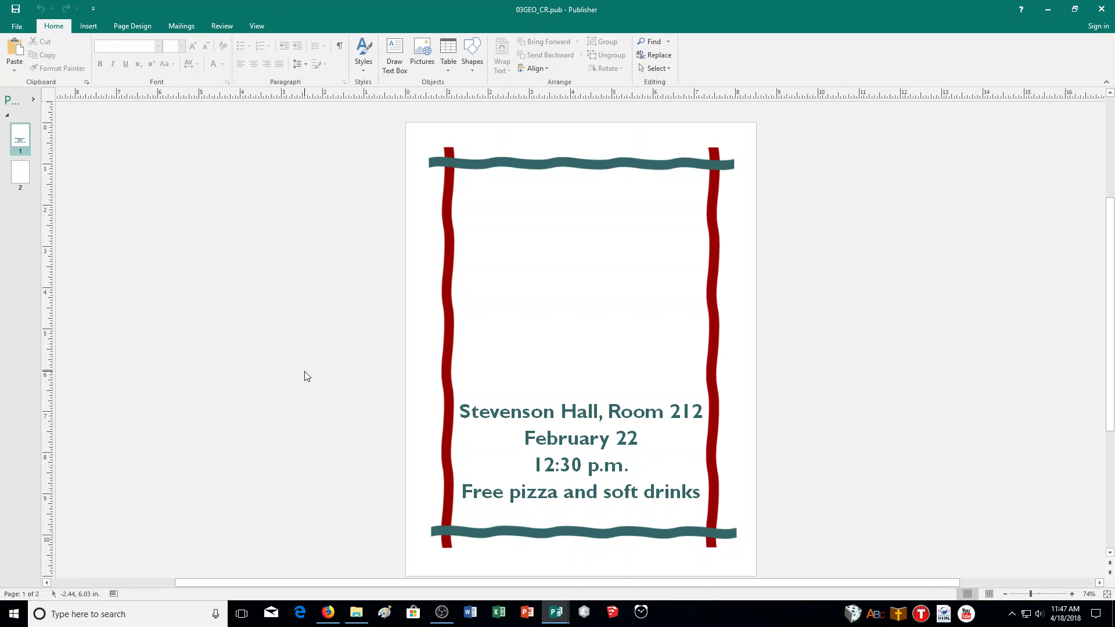
- Open the OPUB03 publication from the CA Demonstration folder
click(18, 26)
click(29, 106)
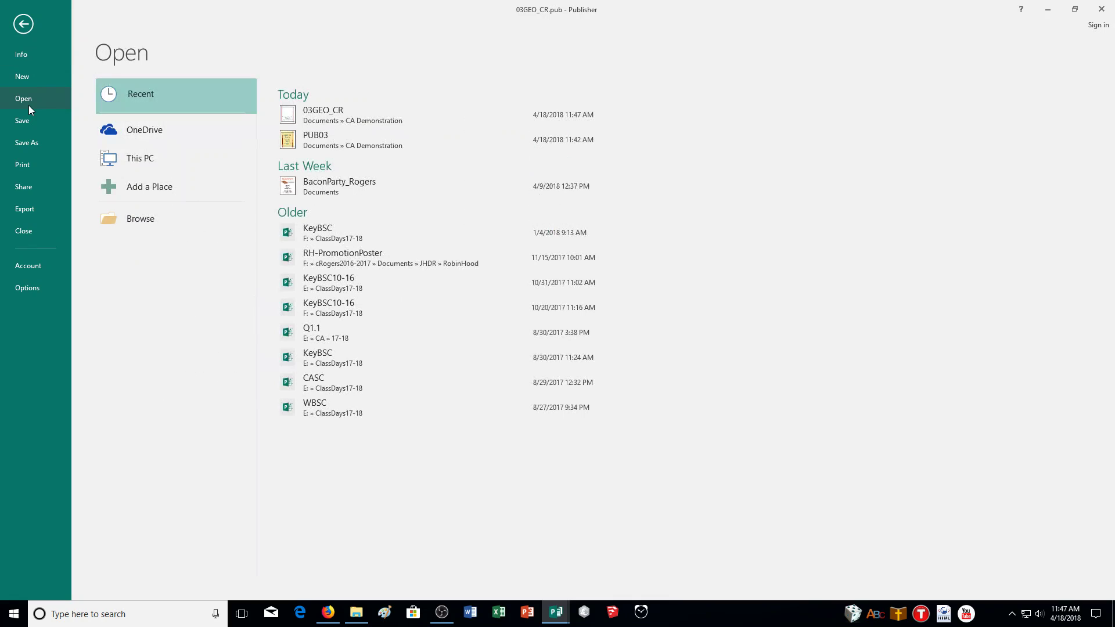
click(214, 226)
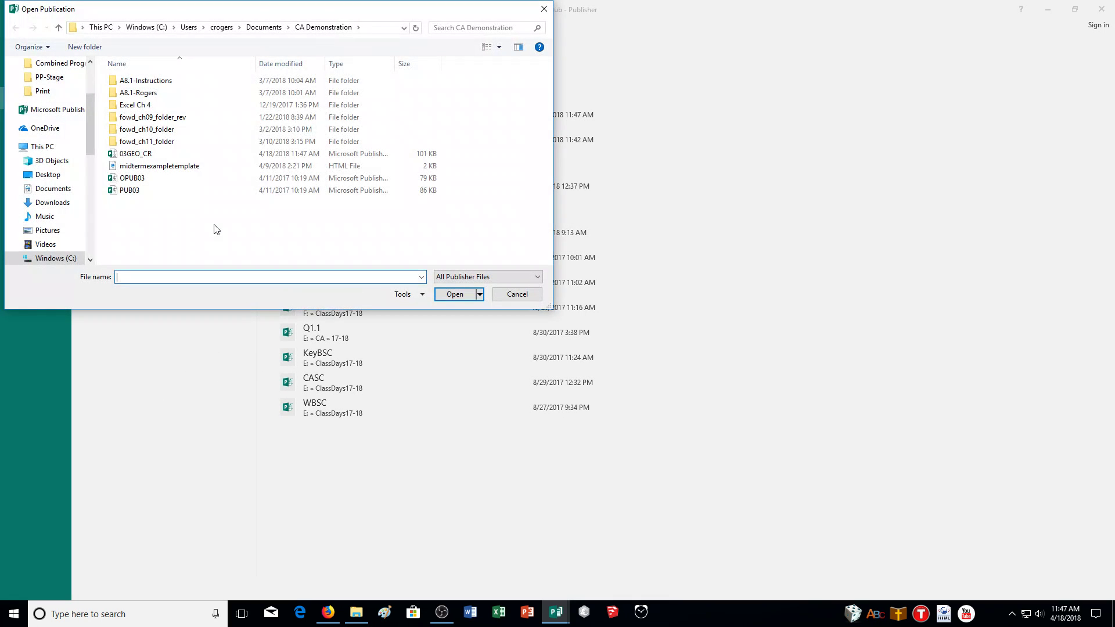
double_click(136, 180)
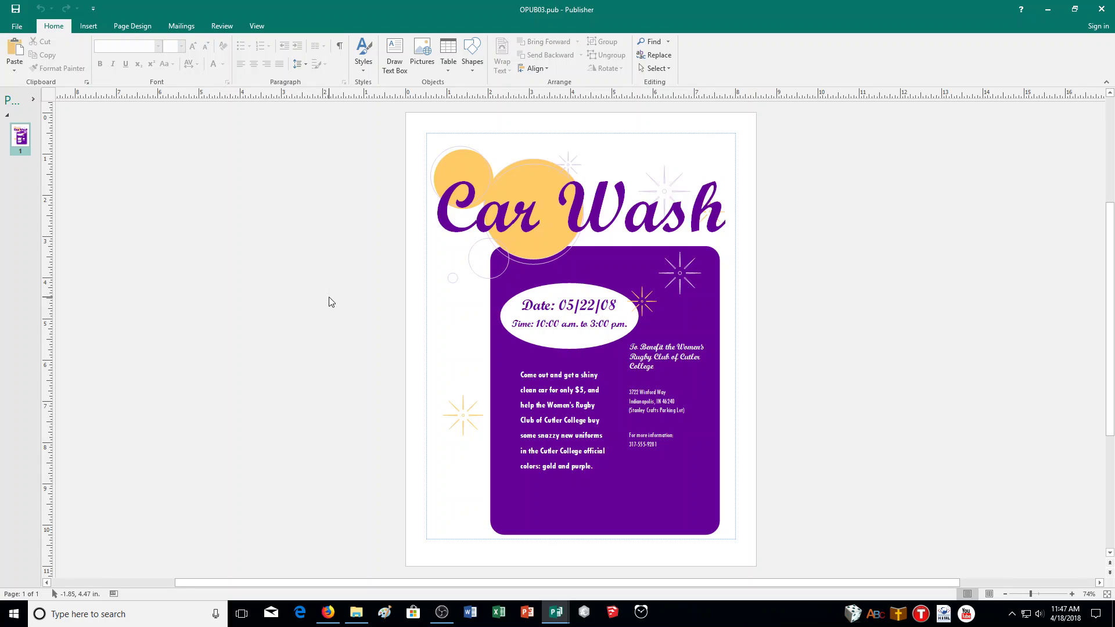
- Save a copy of the car wash publication as 03WASH_CR in the CA Demonstration folder
click(16, 27)
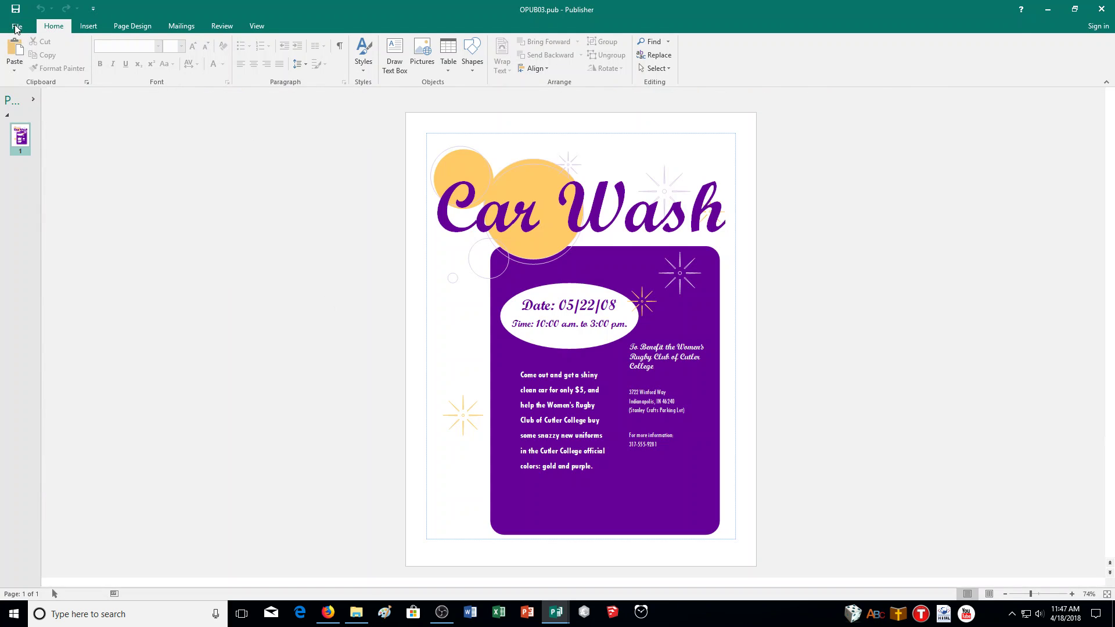
click(34, 142)
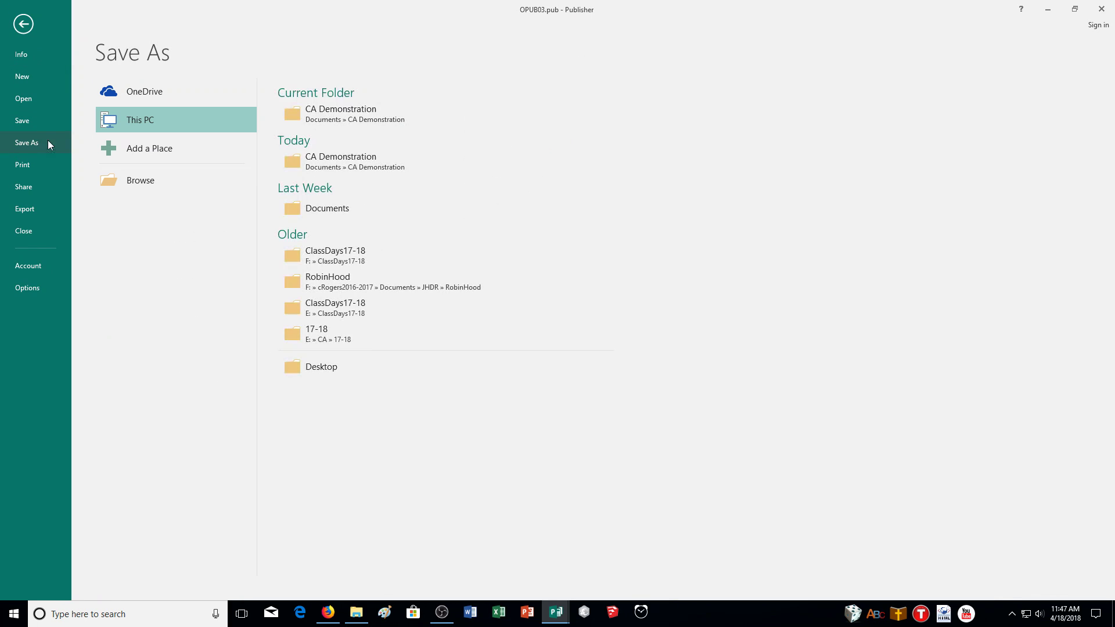
click(364, 117)
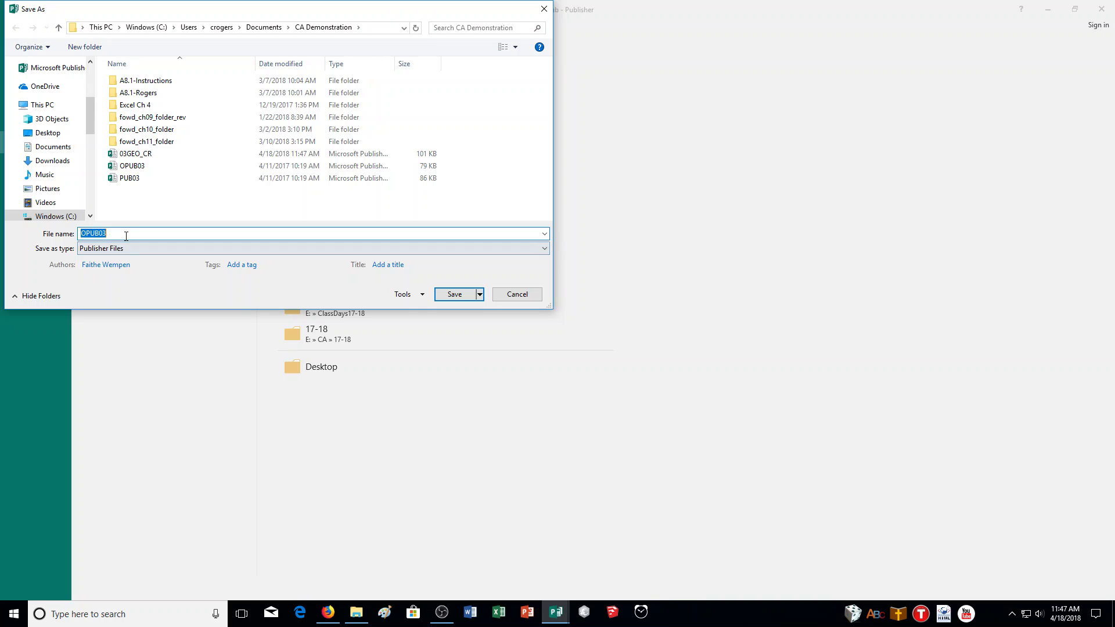
drag(107, 233, 76, 235)
text(03WASH)
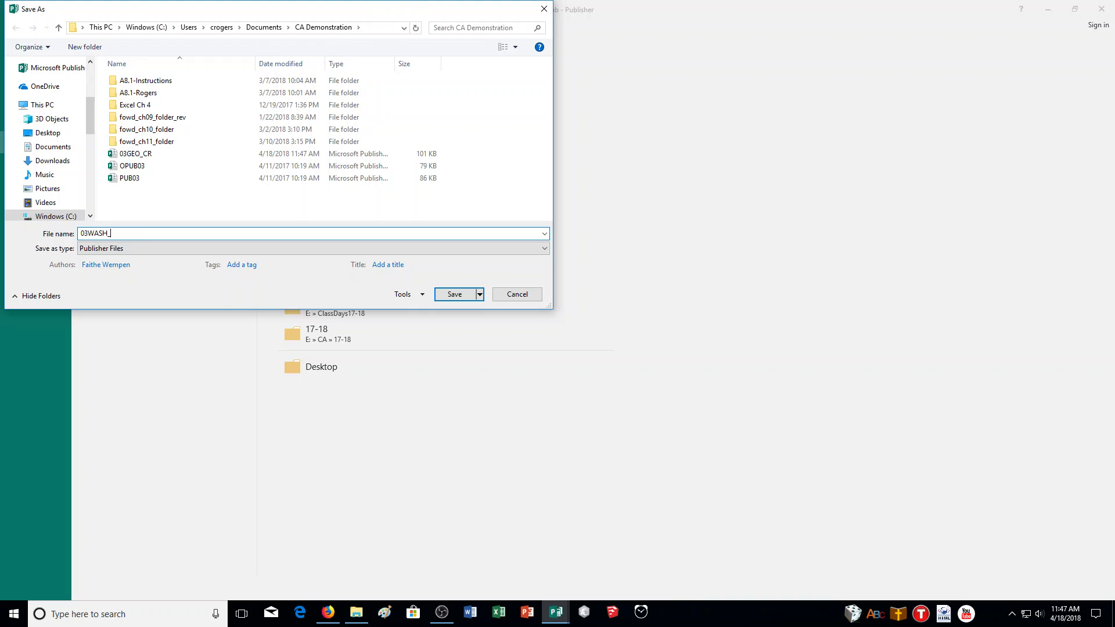
text(_CR)
click(454, 294)
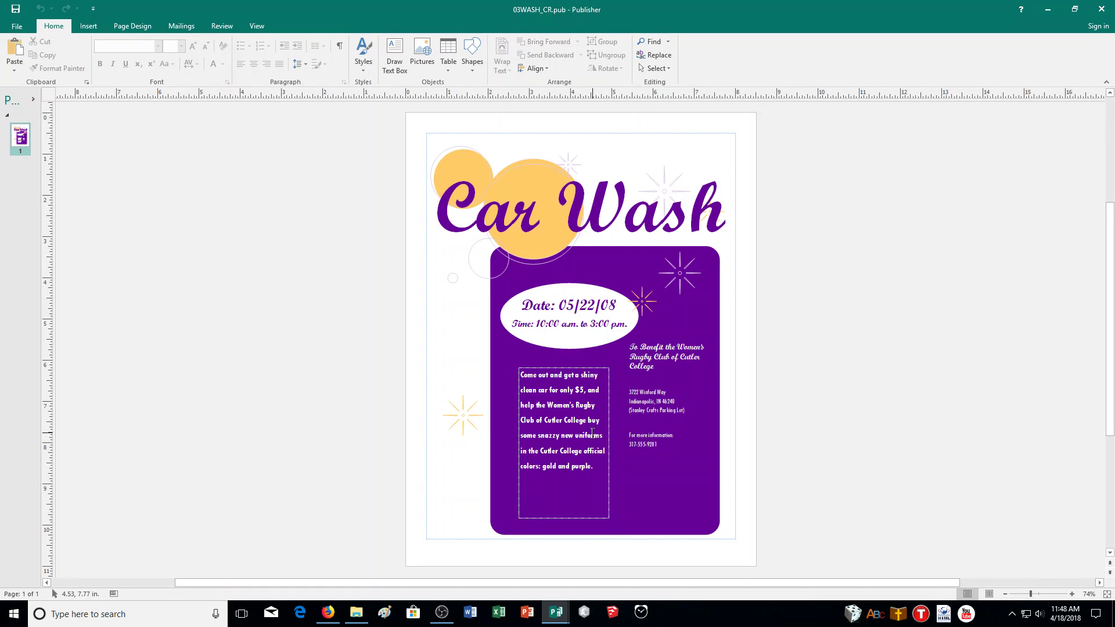
- Enlarge the gold starburst beside the purple panel to about 1.39 x 1.73 in and move it to the page's lower-left margin corner
click(463, 415)
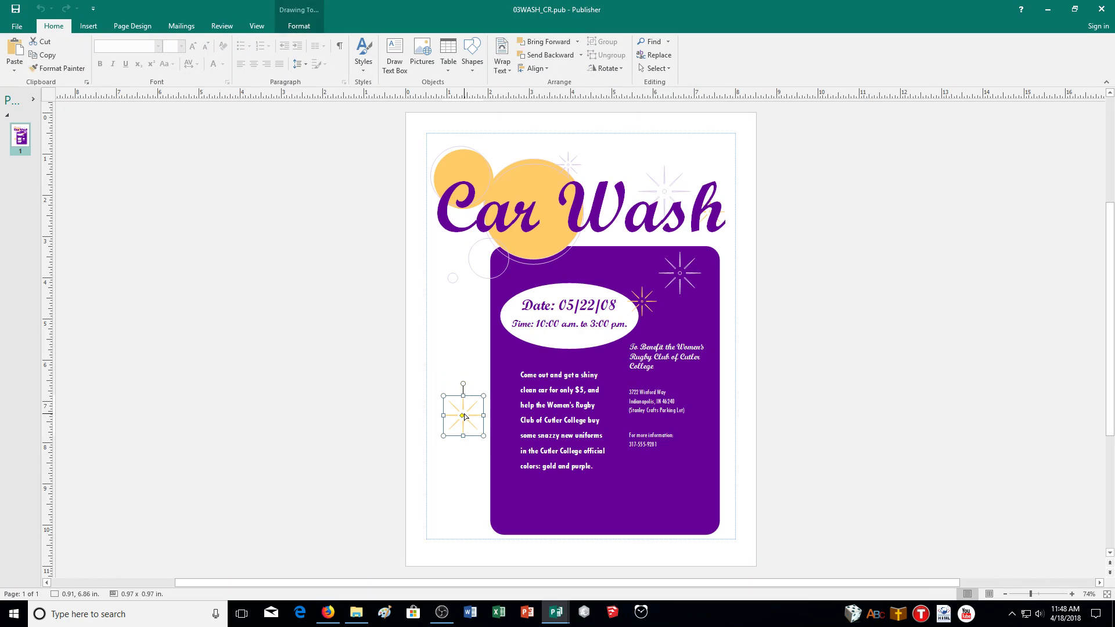
drag(484, 436, 499, 467)
click(477, 434)
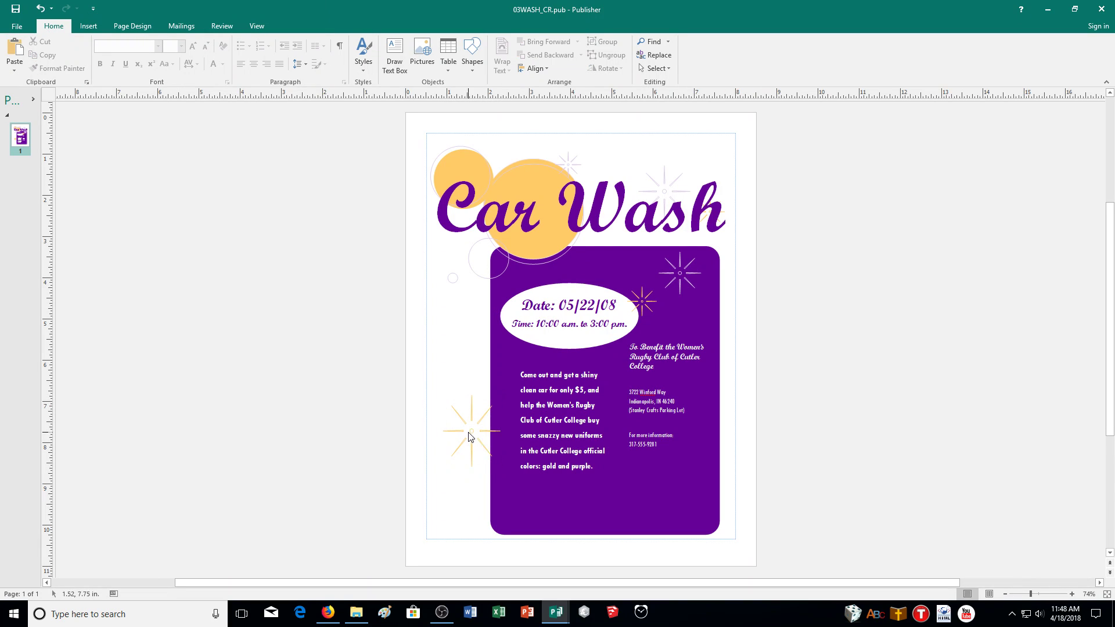
click(470, 435)
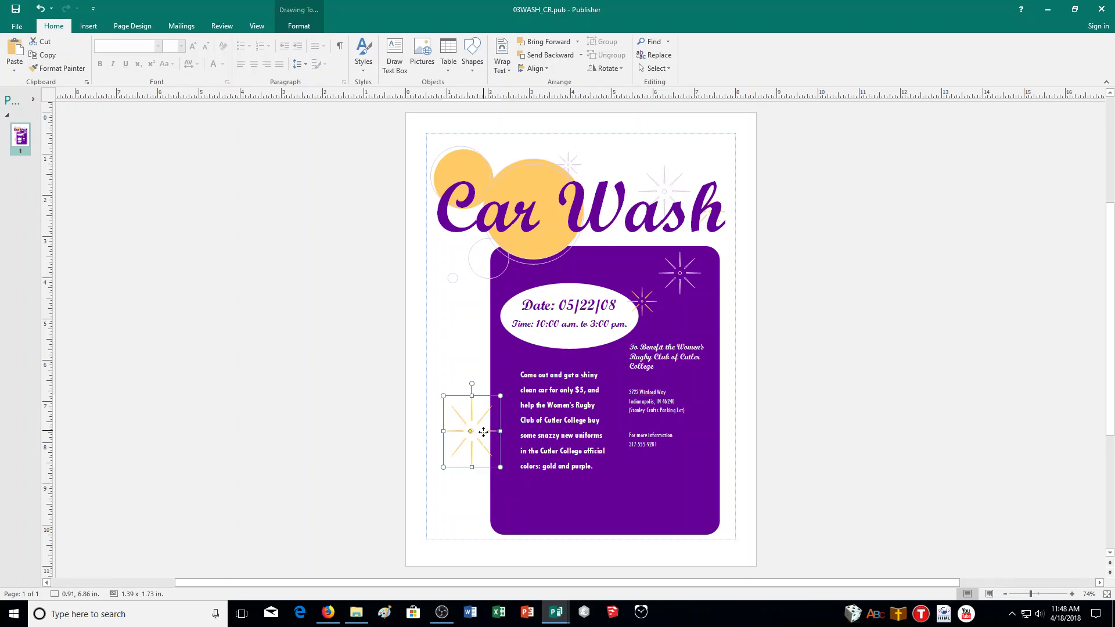
drag(483, 432, 467, 501)
- Move the pale starburst from the purple panel's upper-right corner onto the panel's left edge and enlarge it to about 1.22 x 1.22 in
click(670, 500)
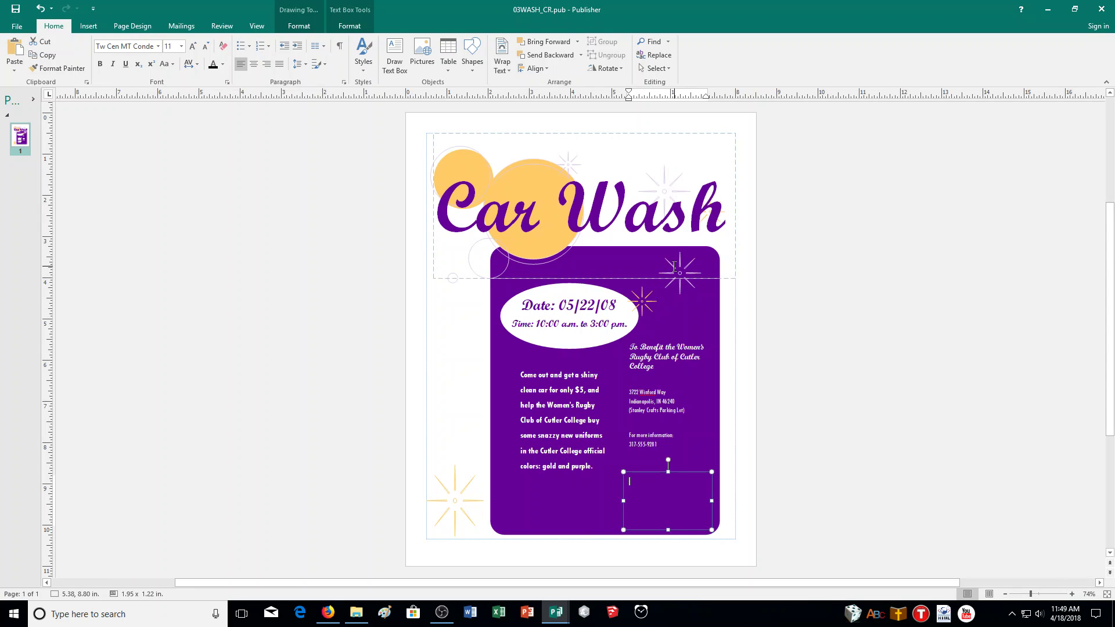
triple_click(674, 267)
click(692, 284)
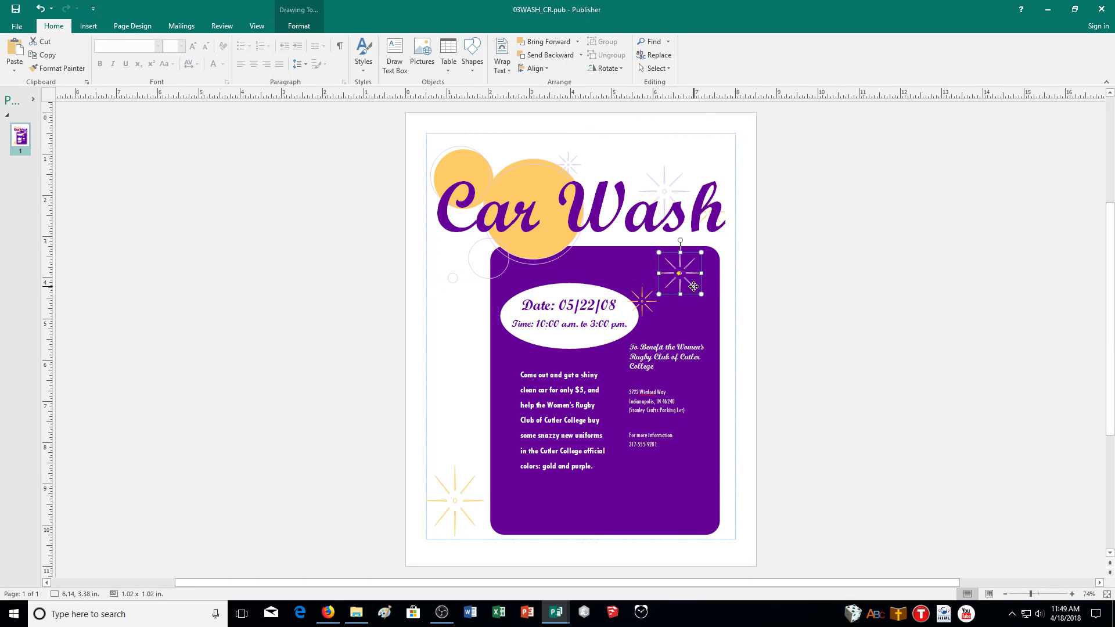
drag(693, 286, 502, 373)
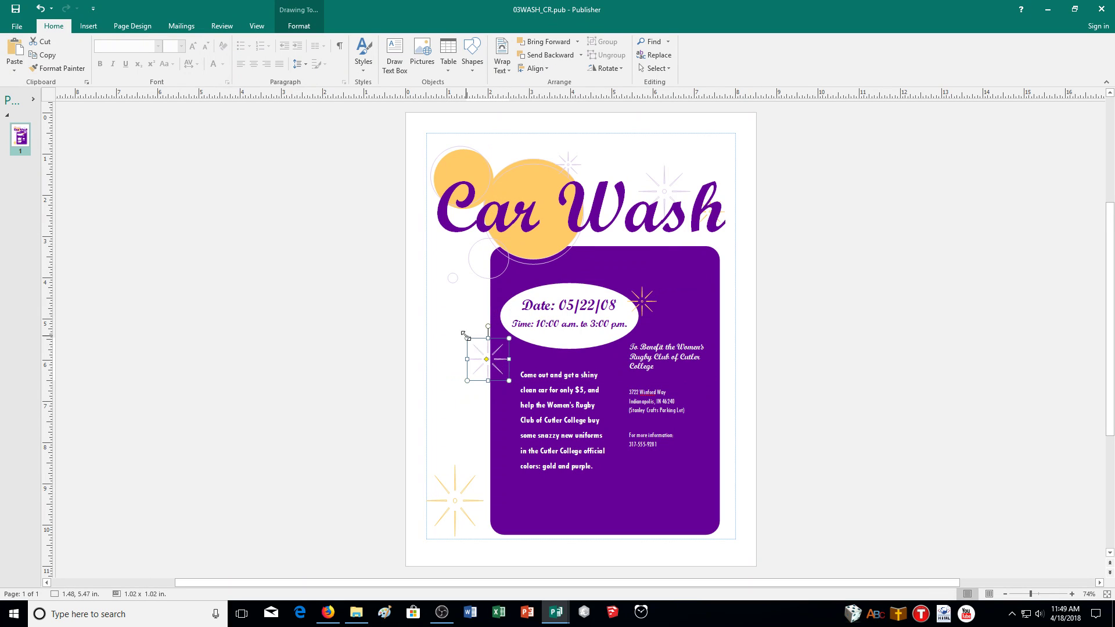
drag(464, 336, 456, 327)
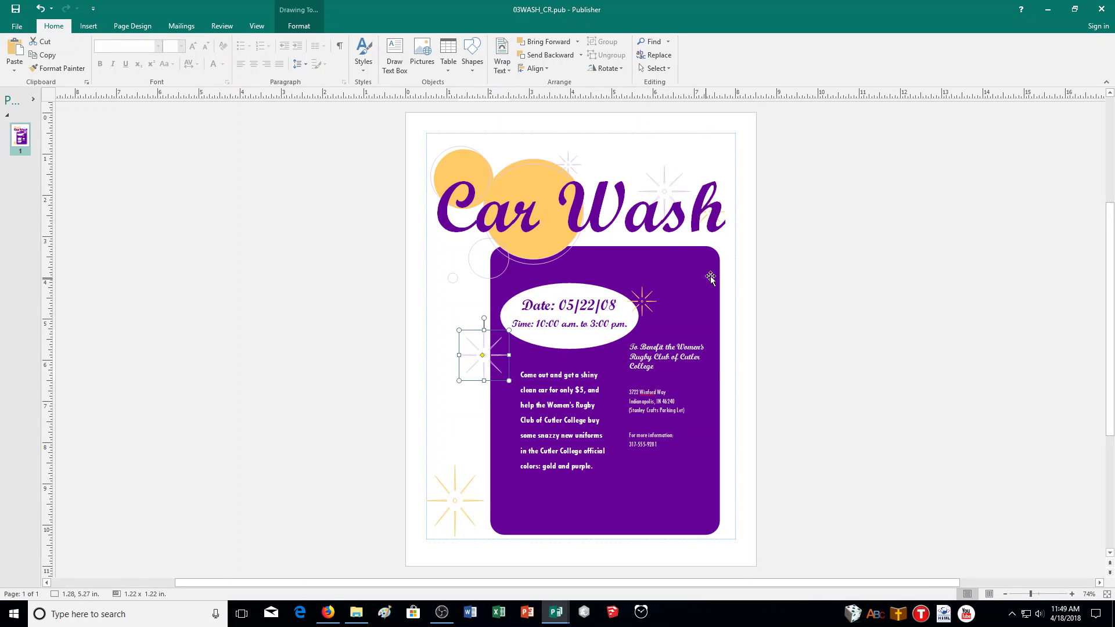
- Send the Car Wash title text box one level backward and undo that change
triple_click(570, 161)
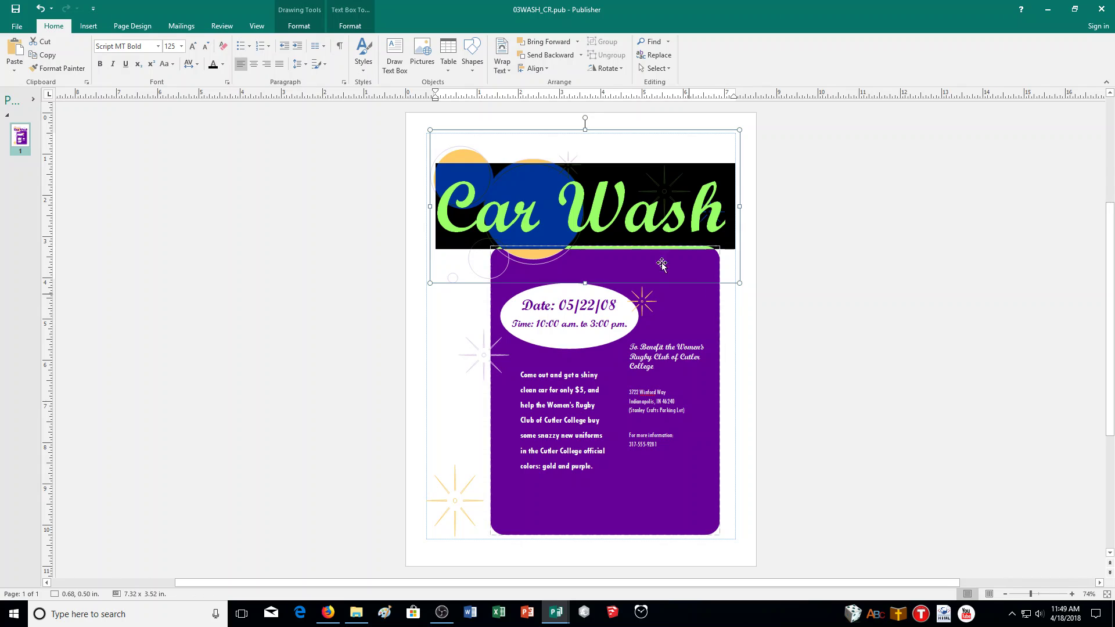
right_click(581, 200)
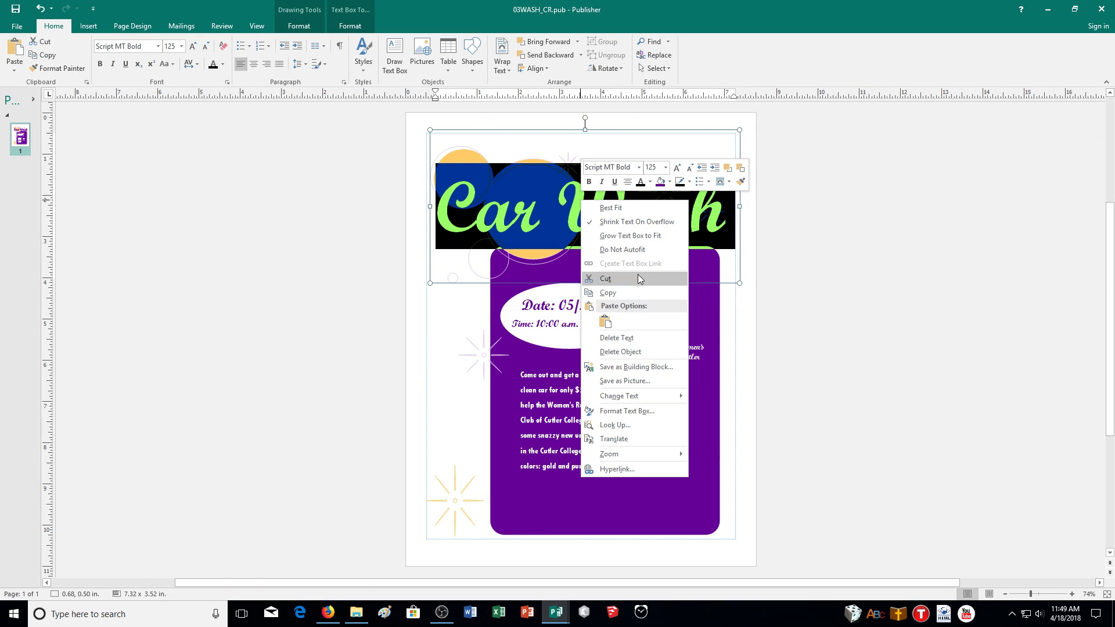
click(759, 242)
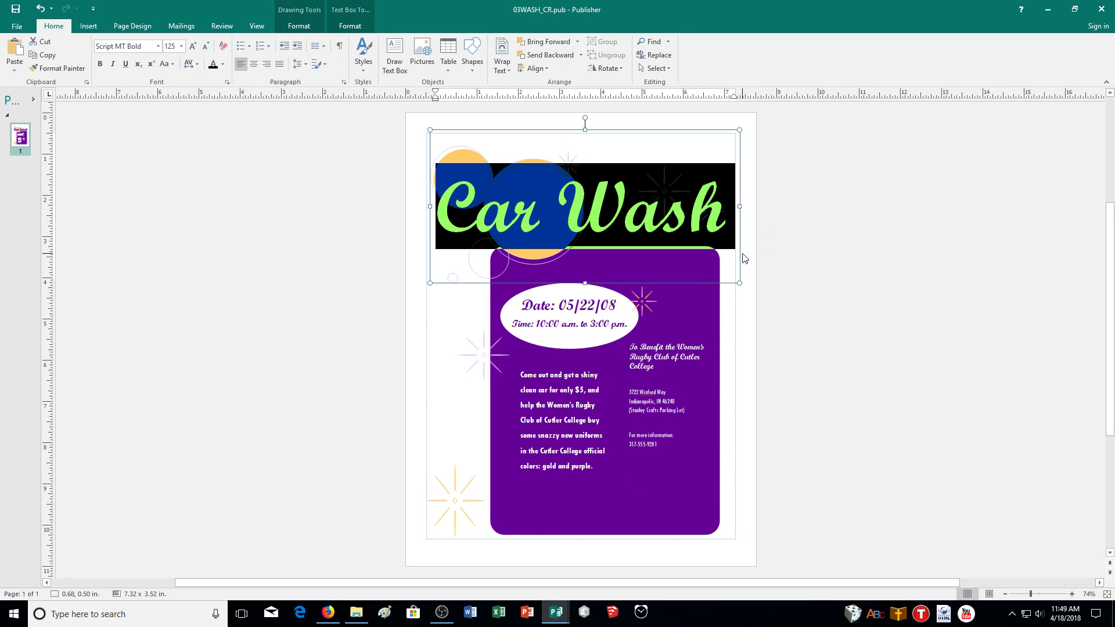
click(739, 256)
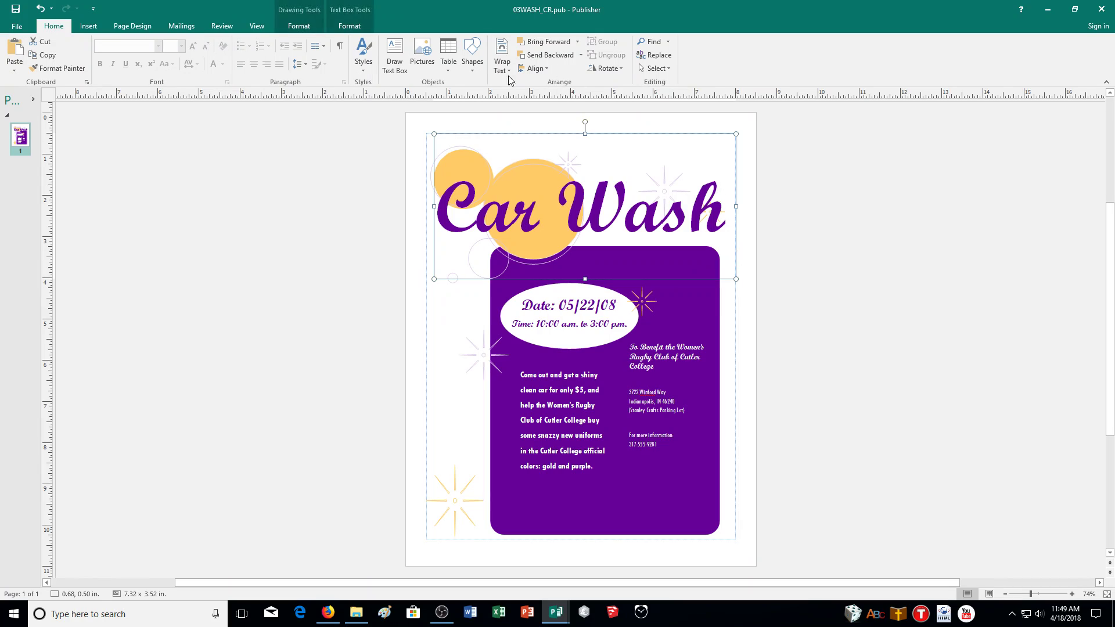
click(541, 56)
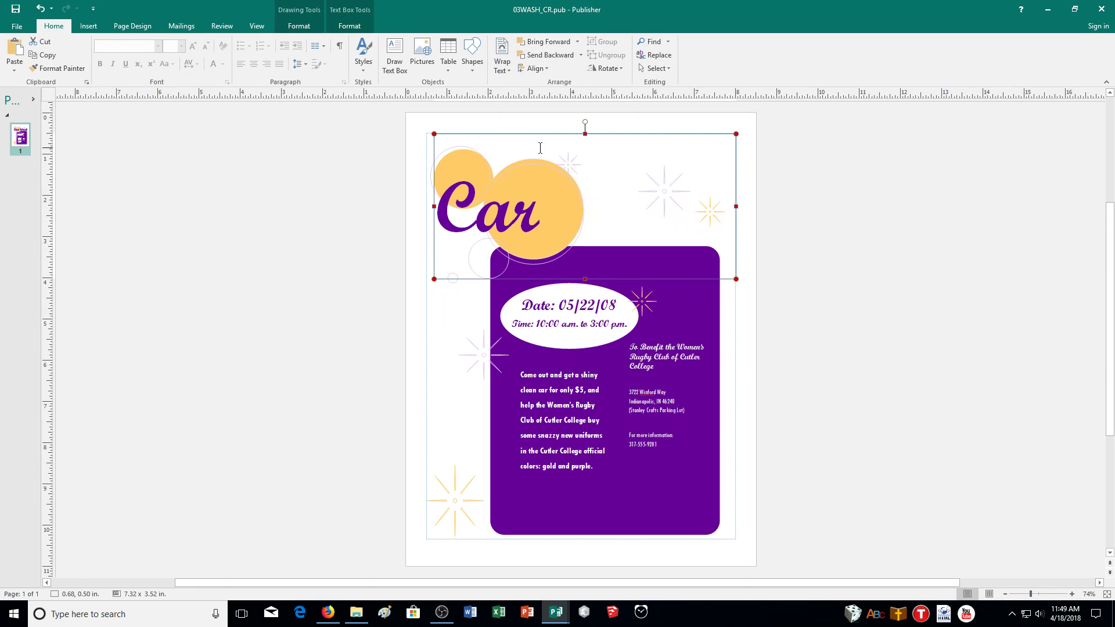
click(40, 9)
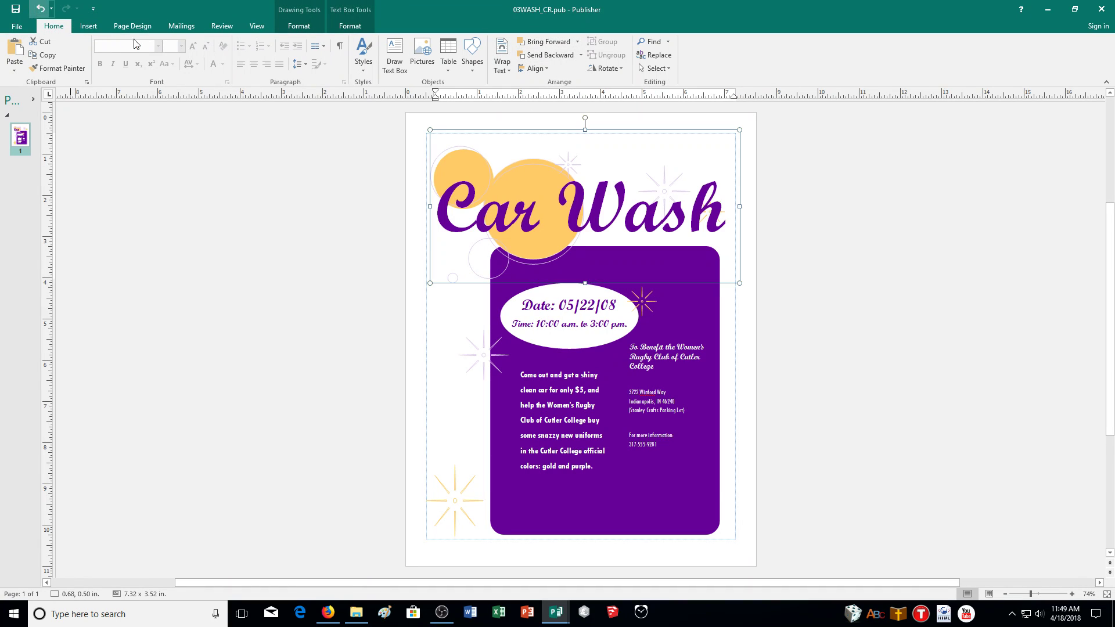
- Shrink the Car Wash title text box from its upper-right corner to about 5.53 x 2.51 in
triple_click(558, 173)
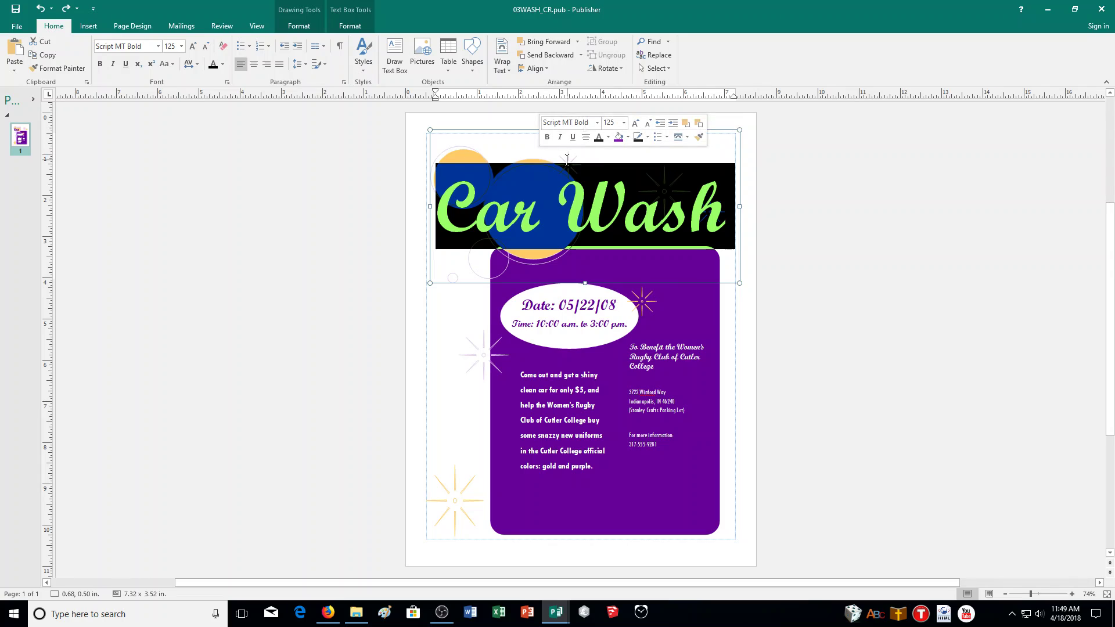
key(Escape)
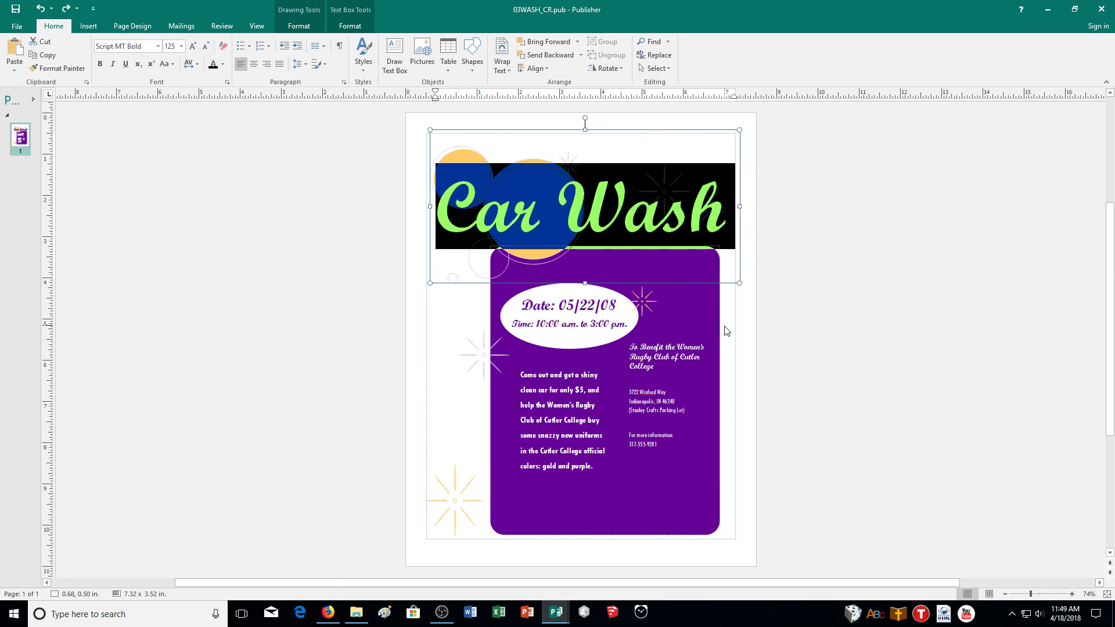
click(732, 331)
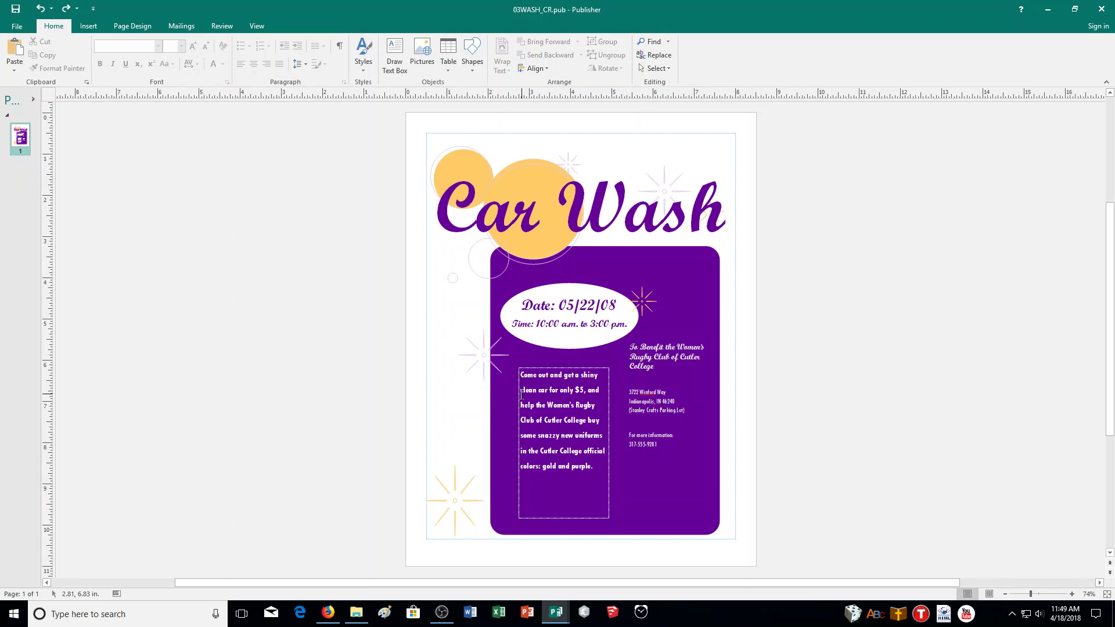
click(594, 210)
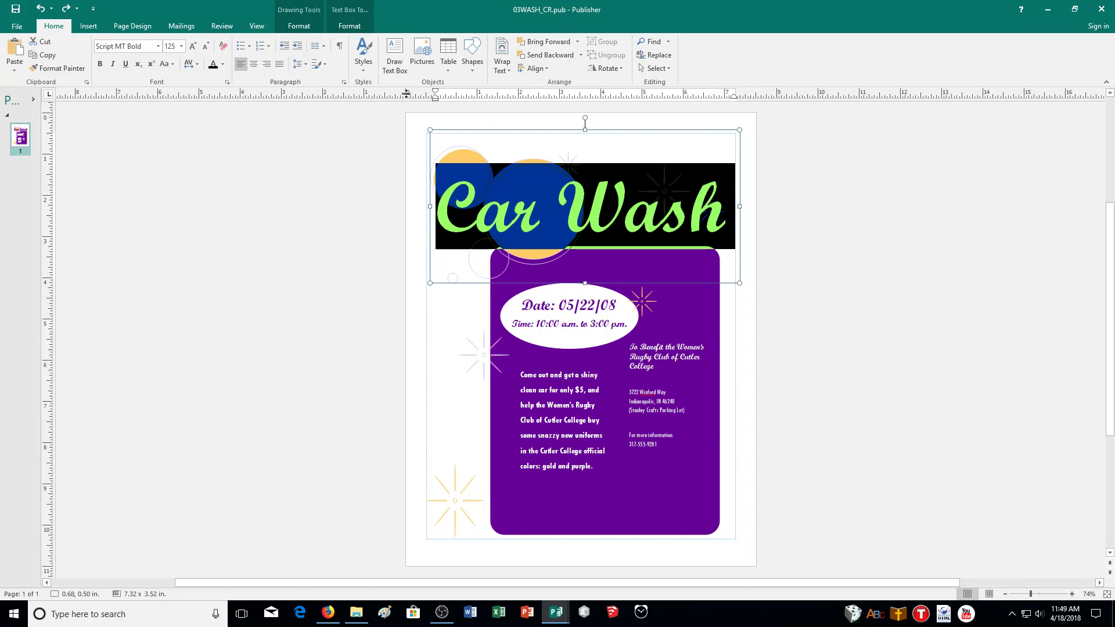
drag(739, 132, 666, 172)
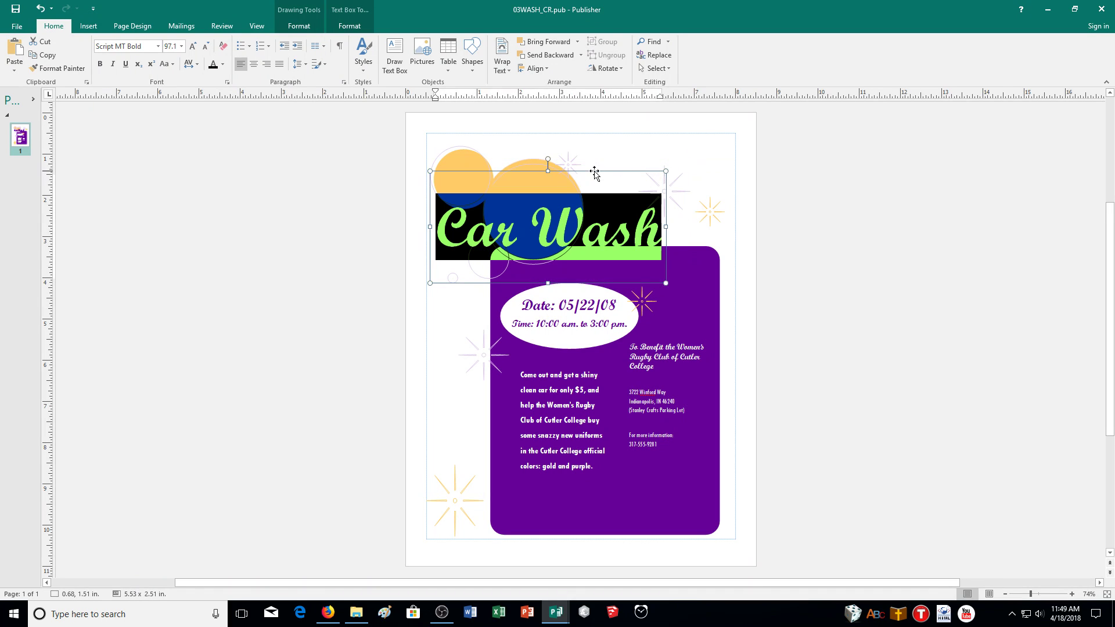
- Move the small pale starburst above the title into the purple panel's lower-right area and enlarge it to about 1.47 x 1.29 in
drag(593, 174, 695, 518)
click(572, 164)
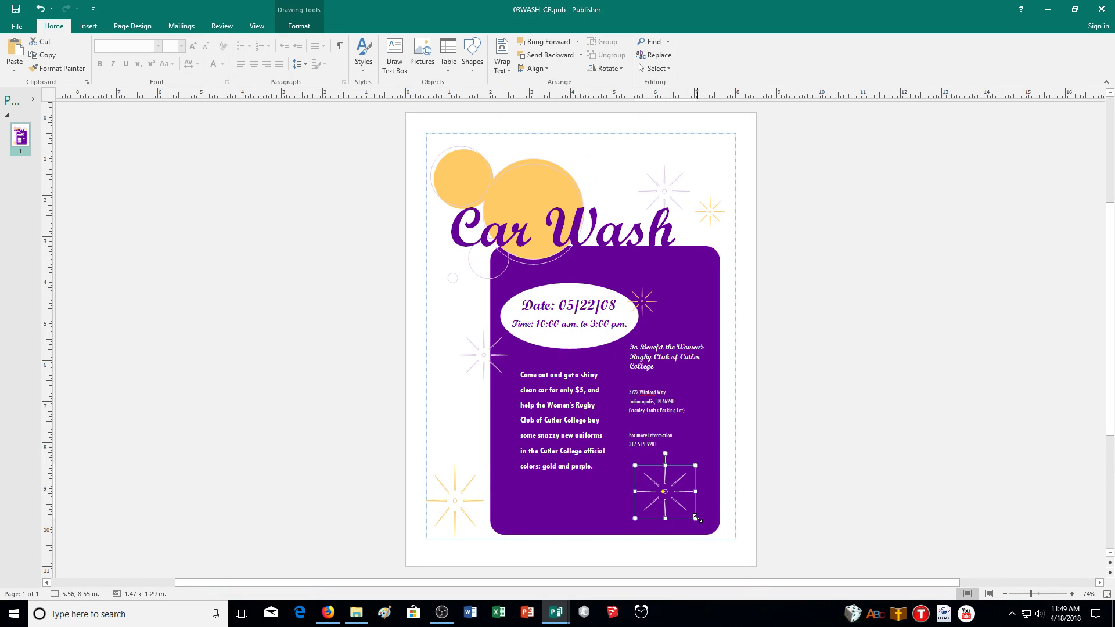
- Move the Car Wash title up to about 0.82, 0.65 in and shift the "To Benefit" text box slightly down
triple_click(575, 232)
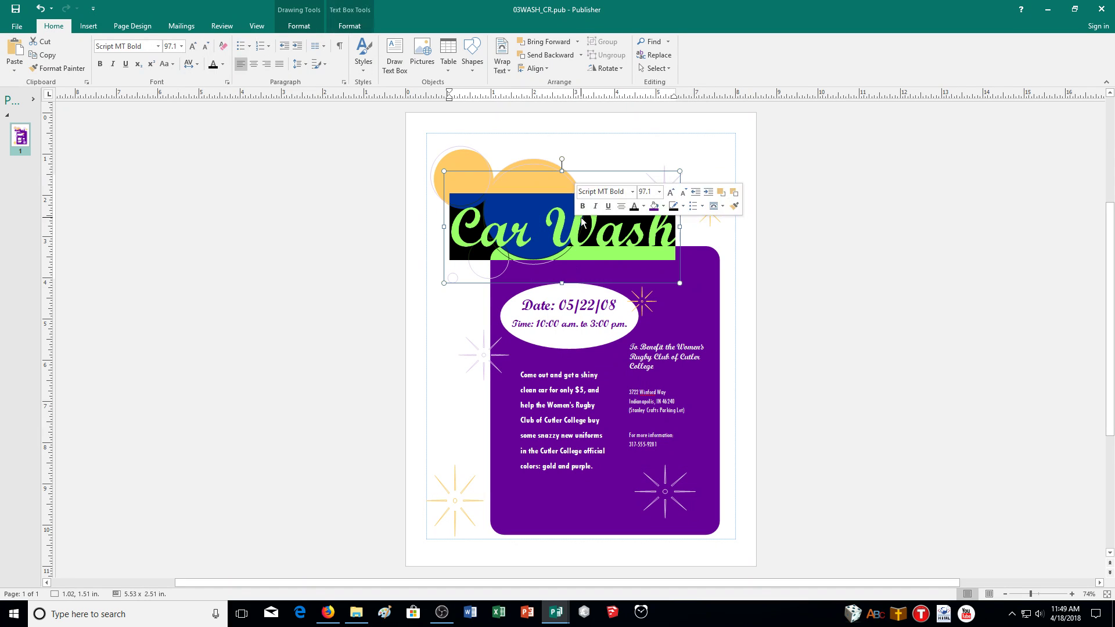
click(620, 174)
mouse_move(620, 177)
mouse_down()
mouse_move(617, 132)
mouse_move(612, 141)
mouse_up()
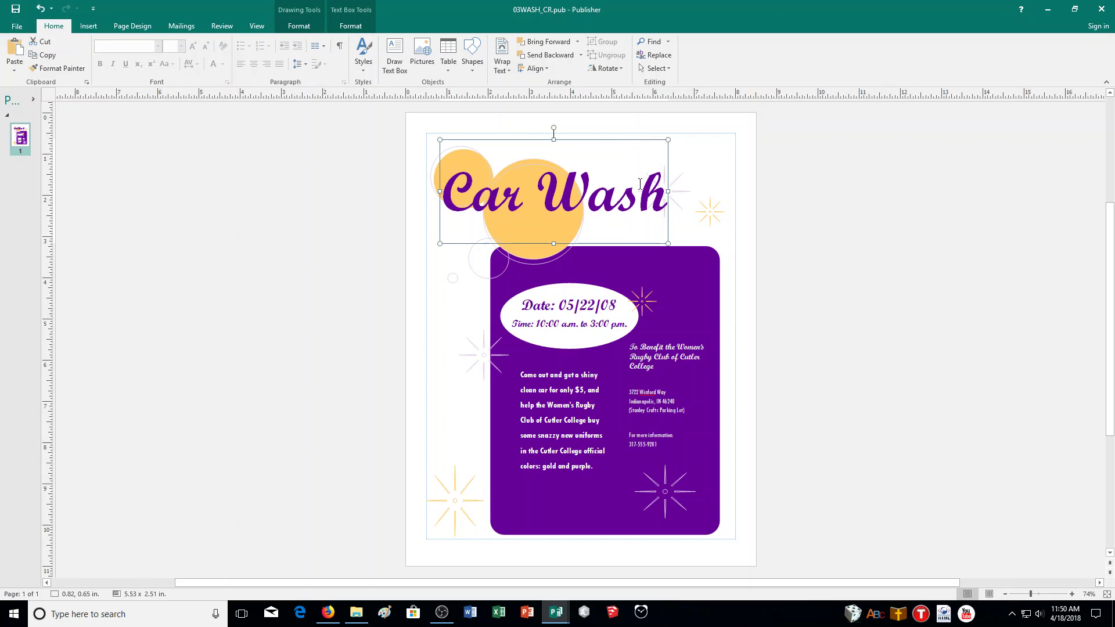
click(645, 380)
drag(644, 380, 644, 386)
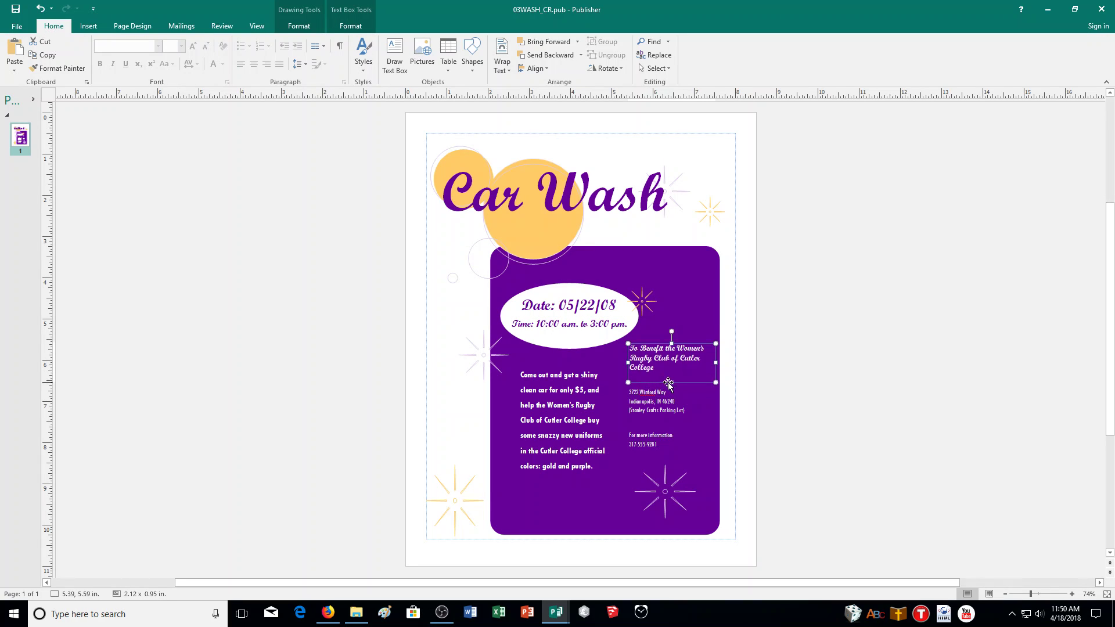
- Enlarge the white oval to about 4.40 x 2.06 in and move it up to about 2.50, 3.68 in
click(614, 337)
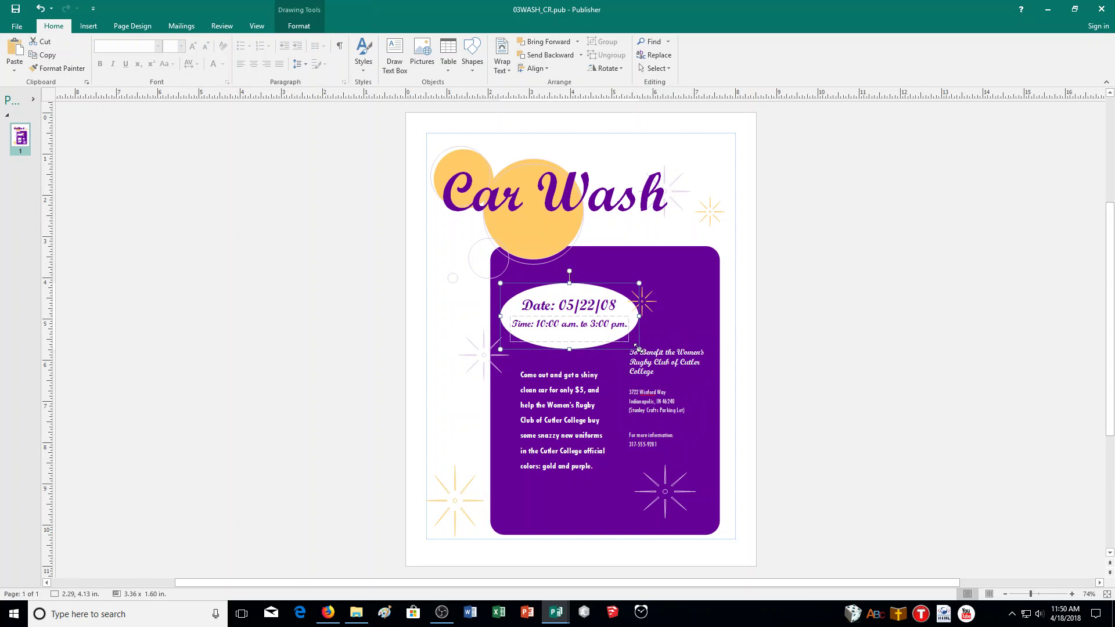
drag(639, 349, 681, 368)
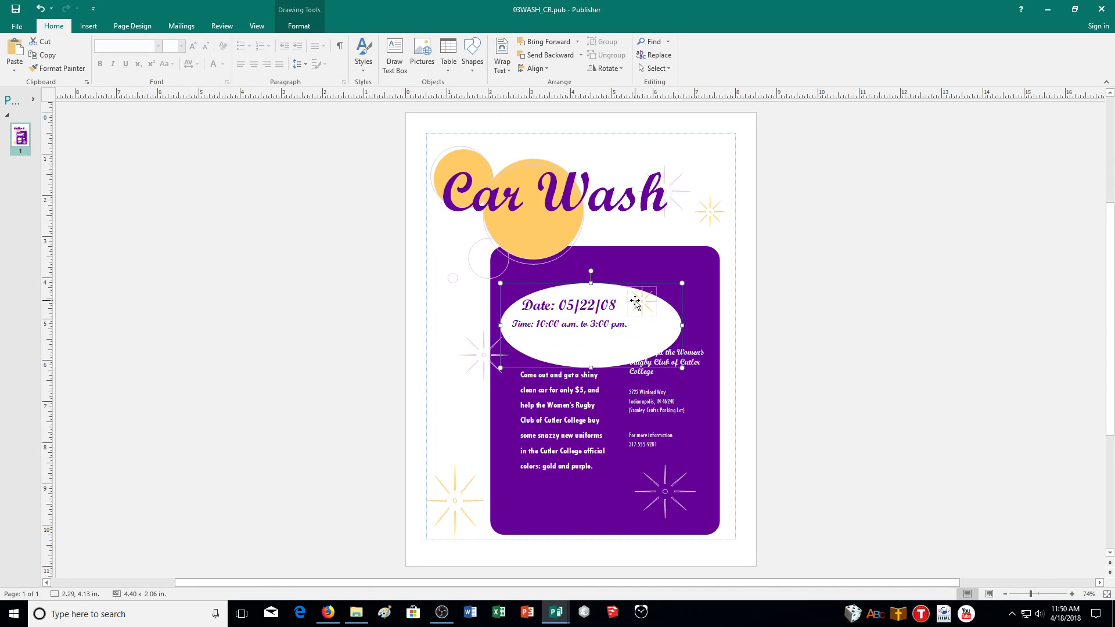
drag(618, 289, 627, 271)
- Move the date and time text boxes together slightly up and right, and move the small gold starburst to the white oval's right edge
click(607, 301)
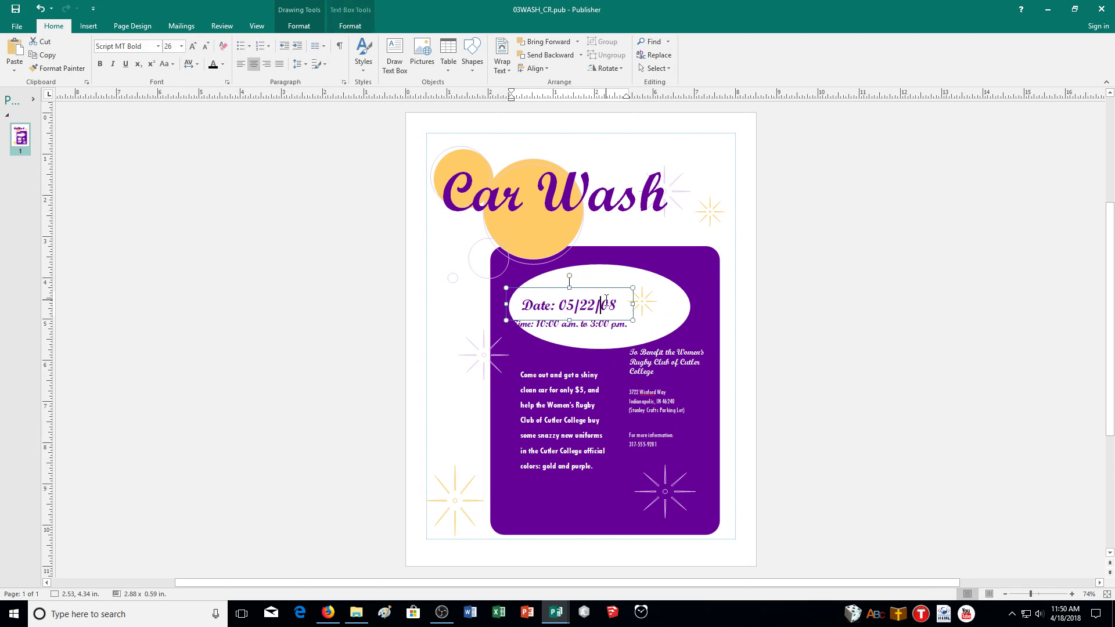
click(606, 323)
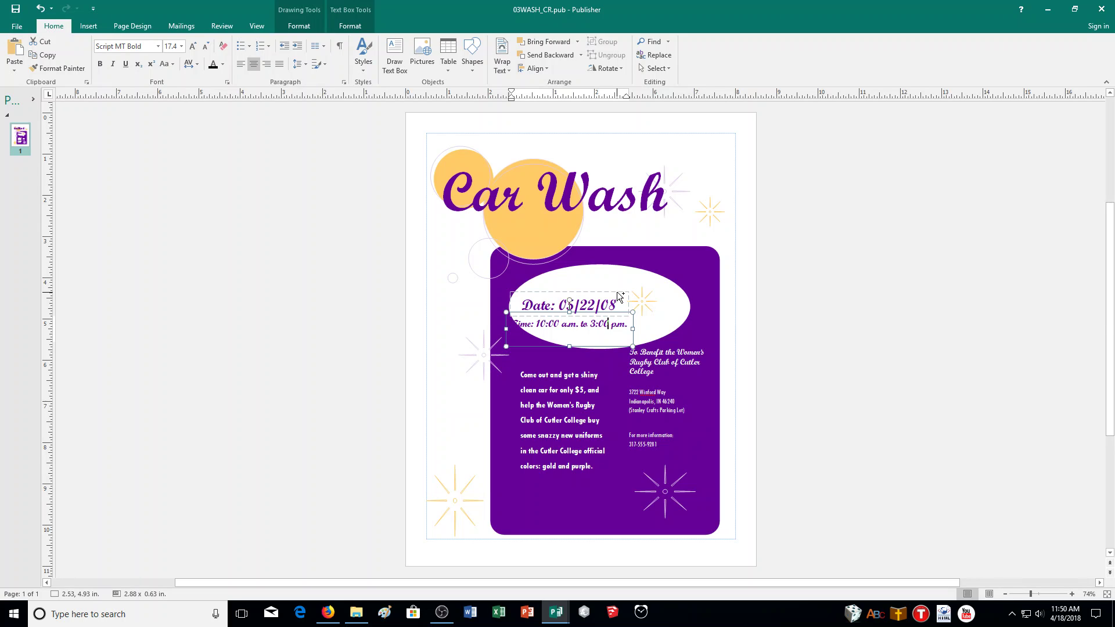
shift+click(619, 295)
drag(618, 295, 710, 302)
click(649, 302)
- Enlarge the date and time text boxes together to about 3.17 x 1.29 in overall and place them near the white oval's centre
click(581, 287)
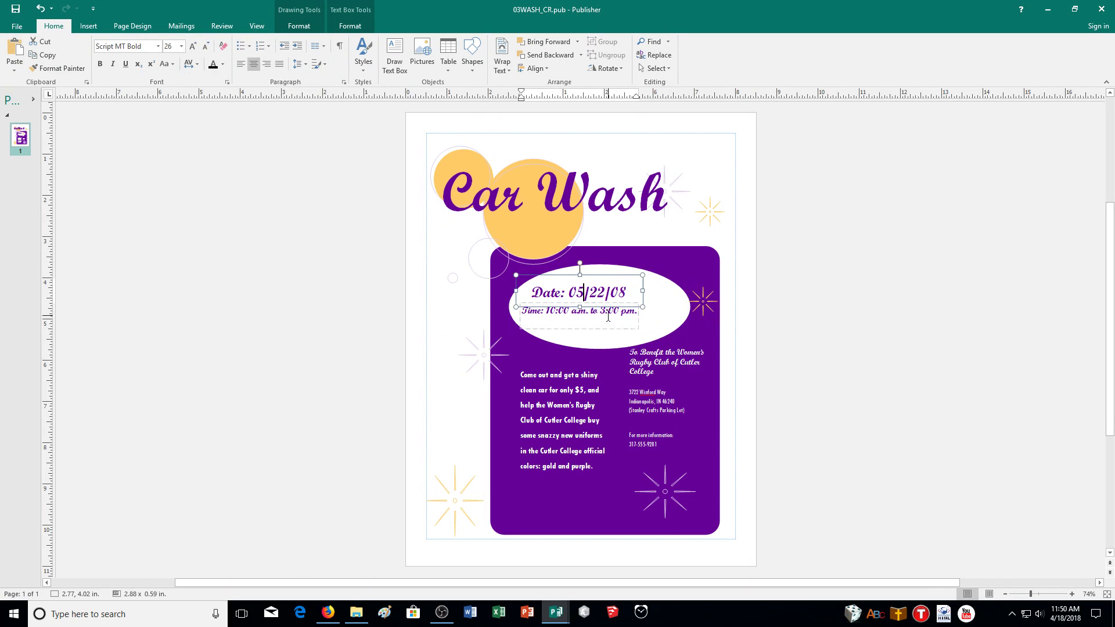
shift+click(610, 322)
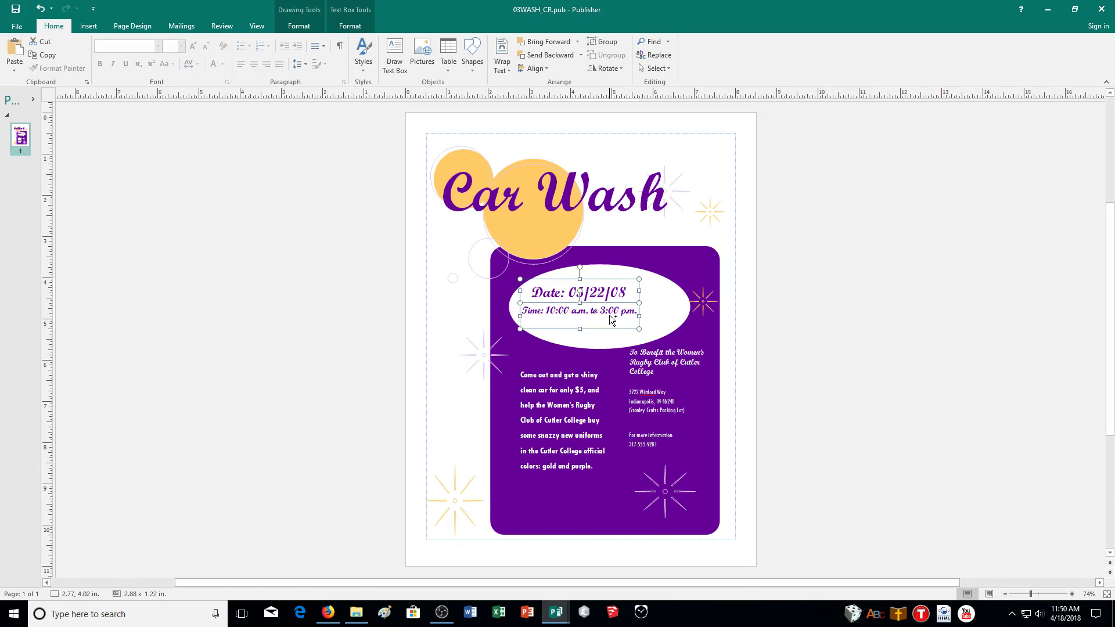
drag(621, 303, 673, 341)
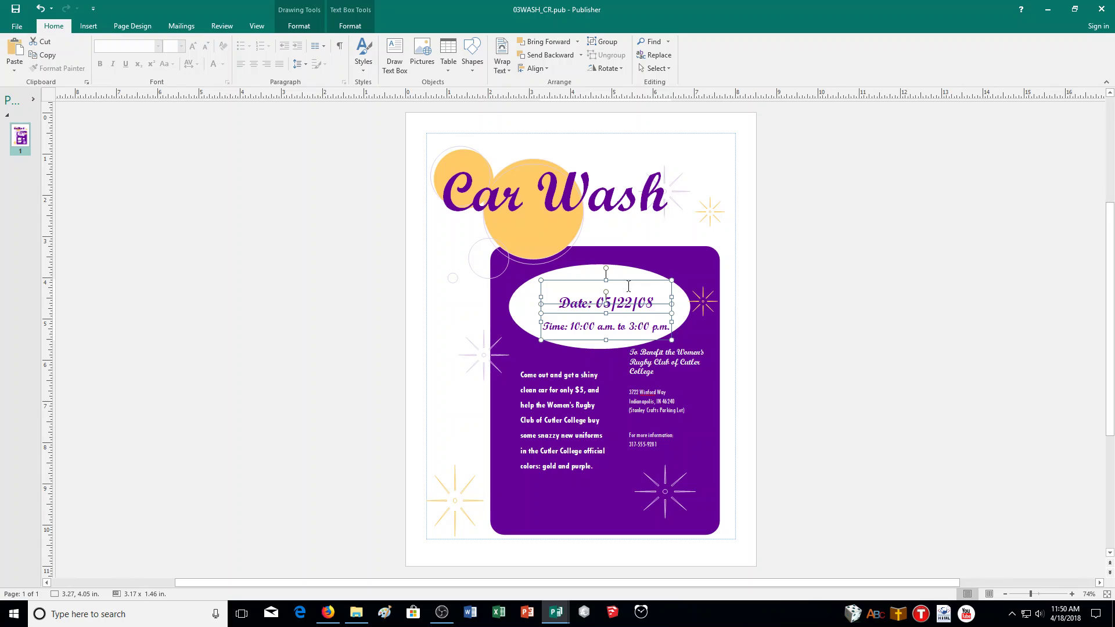
click(607, 292)
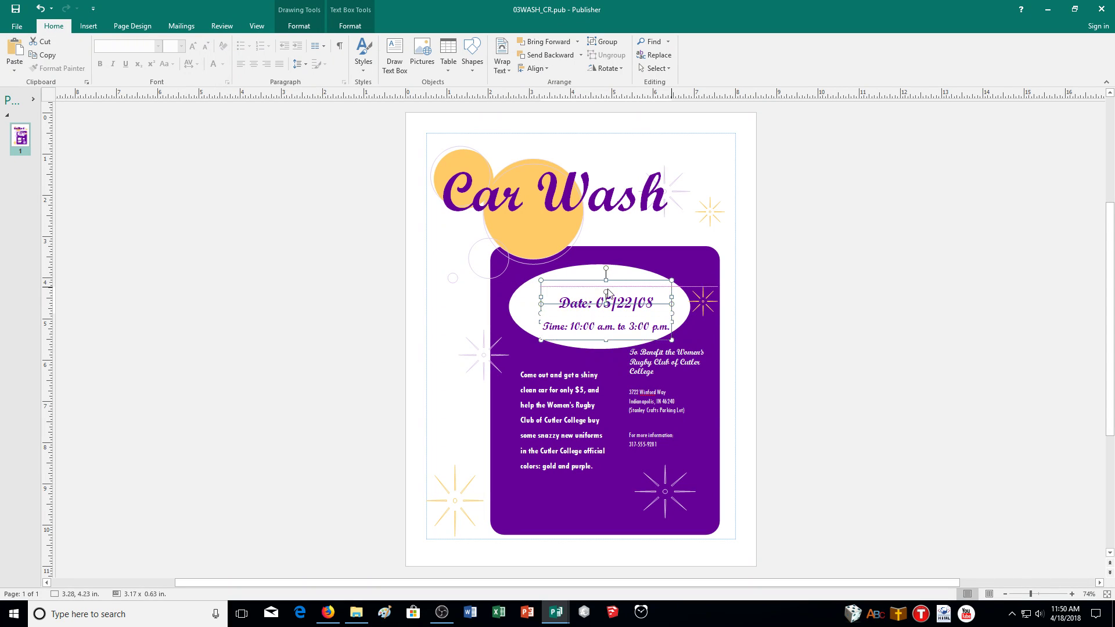
drag(608, 294, 629, 281)
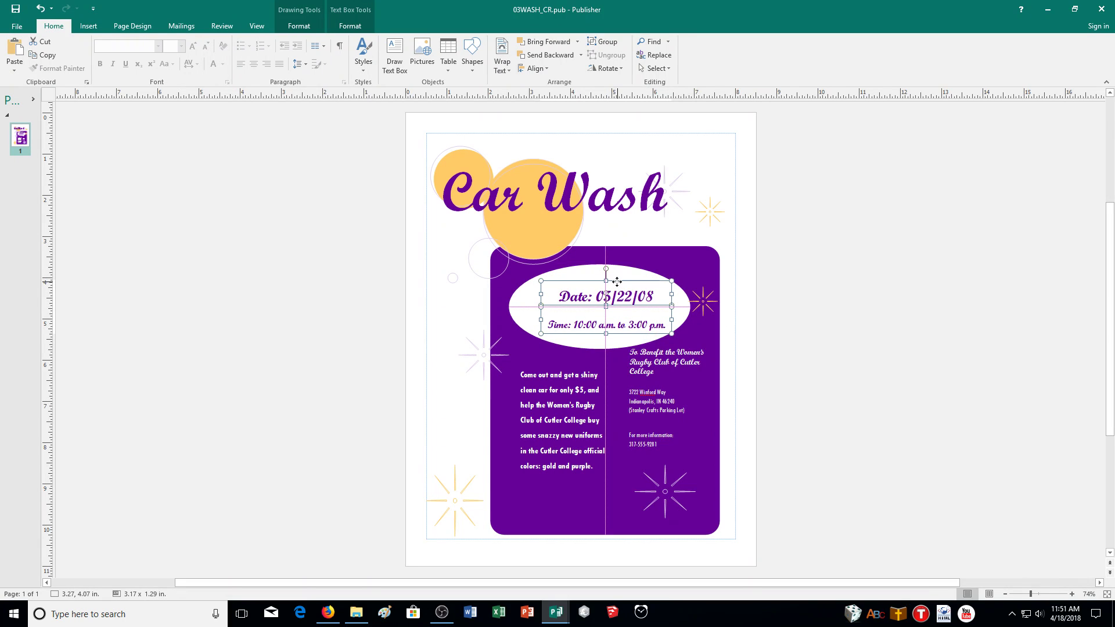
click(684, 339)
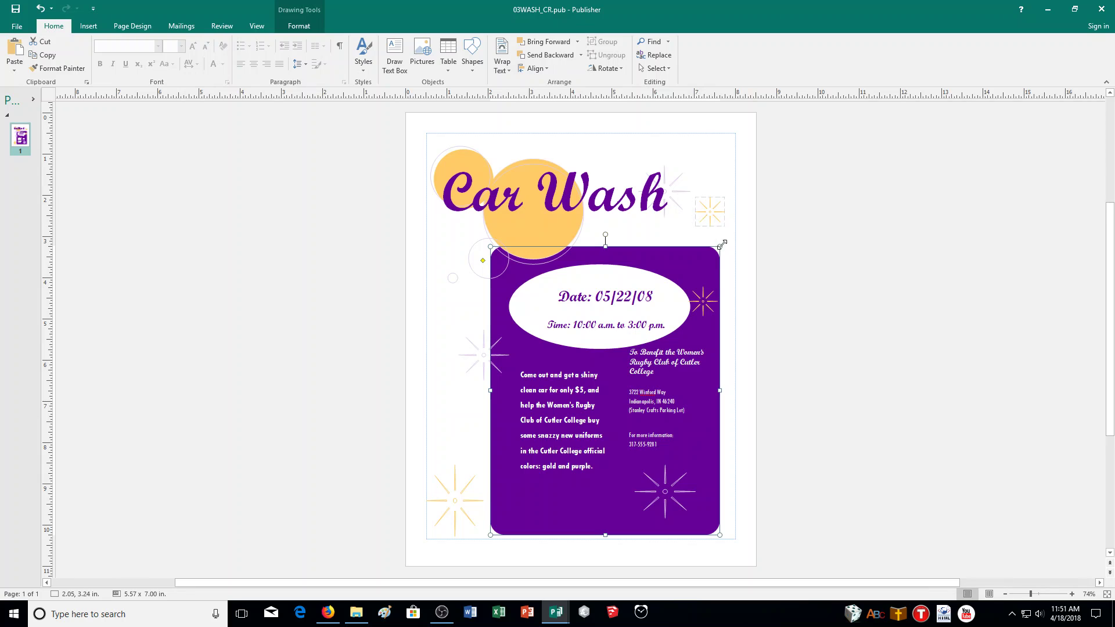
triple_click(511, 178)
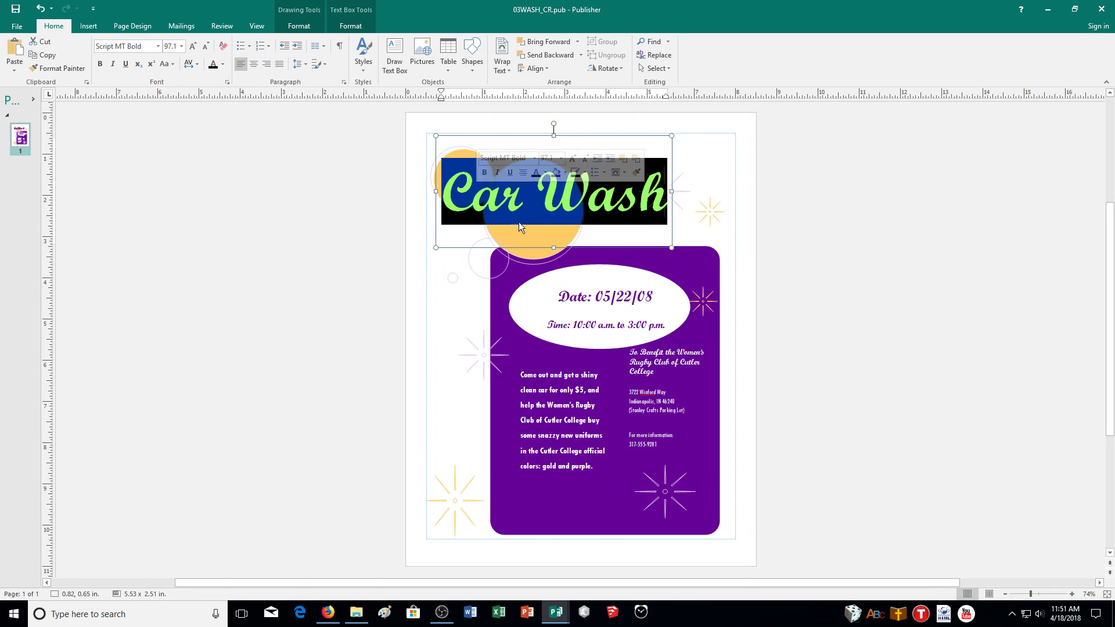
click(549, 274)
- Nudge the date and time text boxes together slightly left and up to centre them in the white oval
click(612, 293)
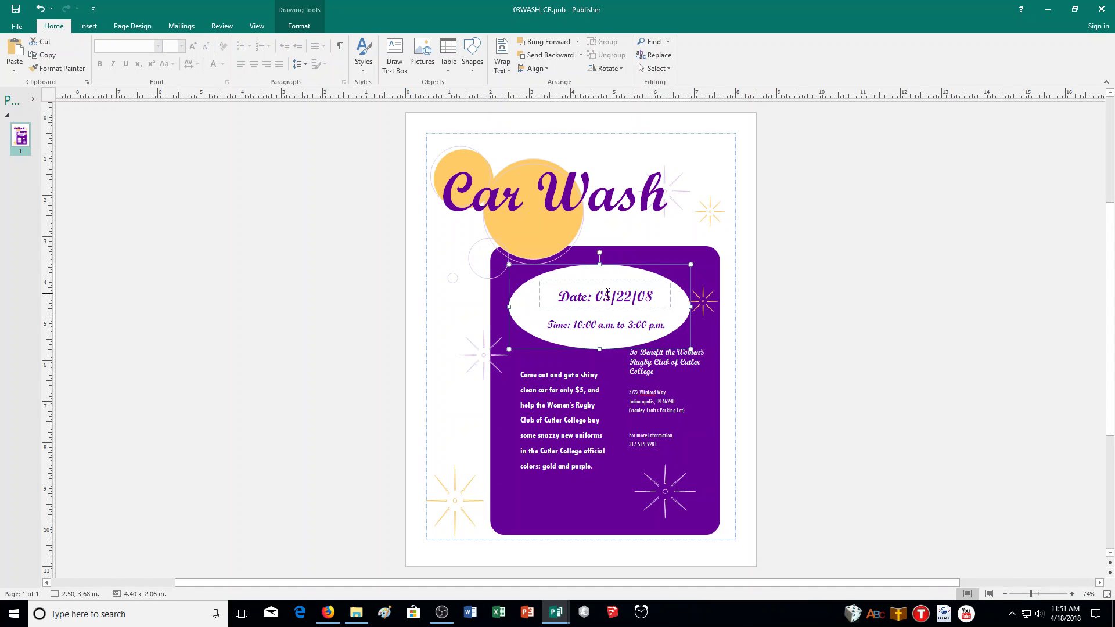
shift+click(568, 320)
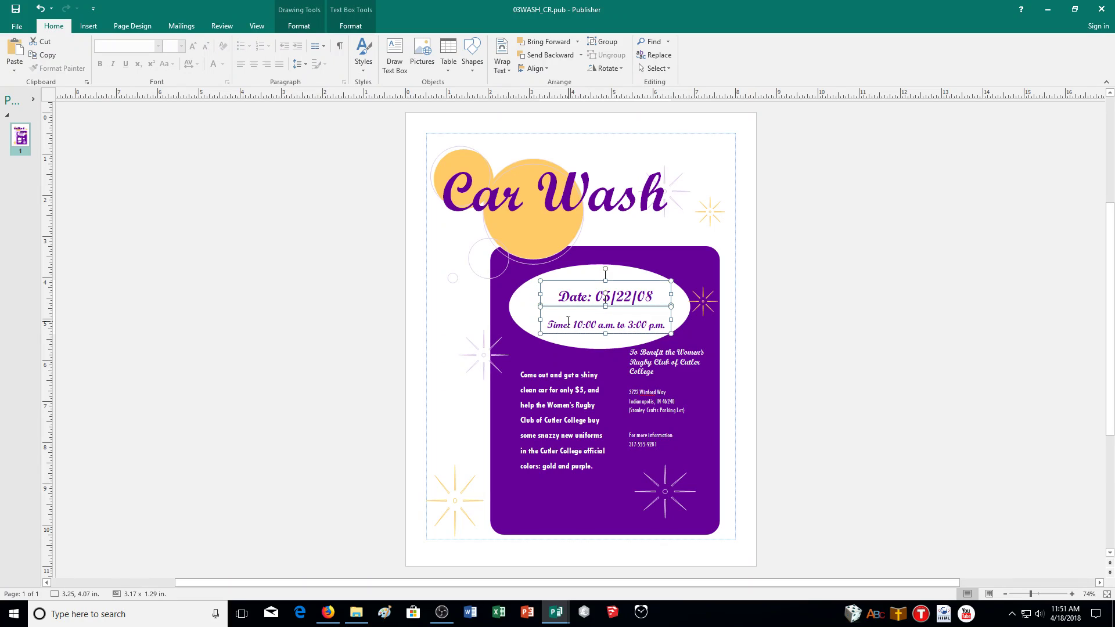
key(alt+Left)
key(alt+Left)
key(alt+Left)
key(alt+Left)
key(alt+Left)
key(alt+Left)
key(alt+Left)
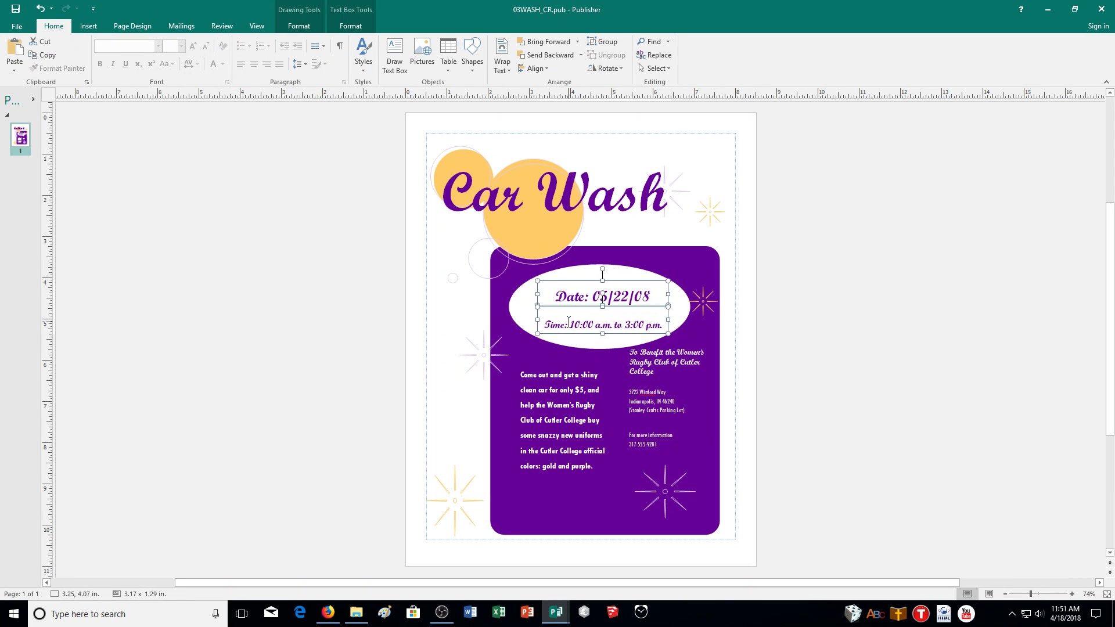
key(alt+Up)
key(alt+Up)
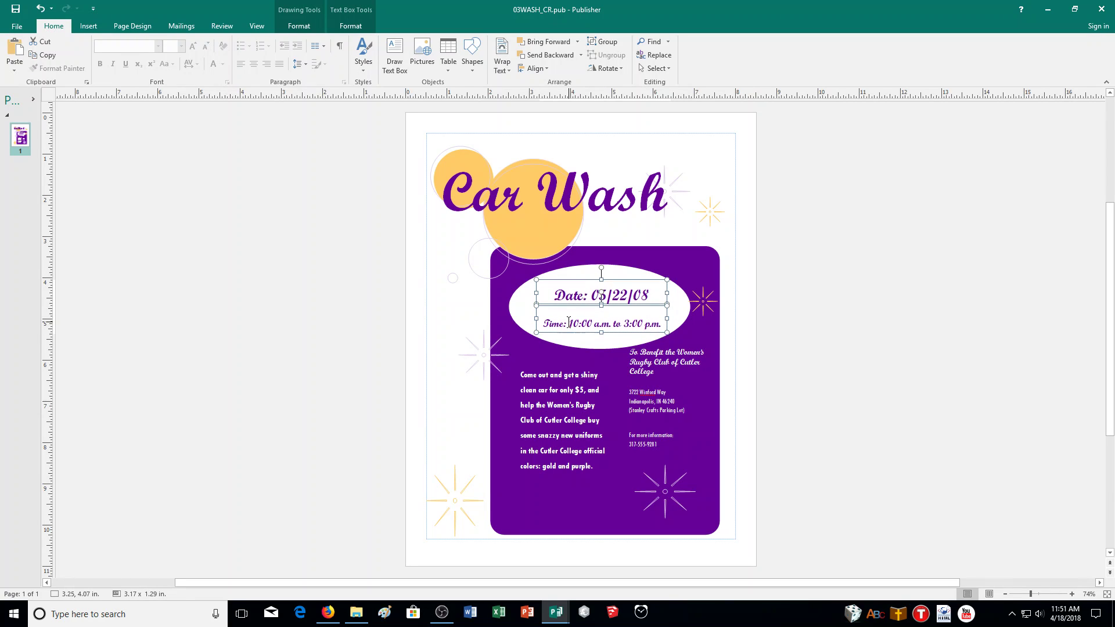
click(752, 273)
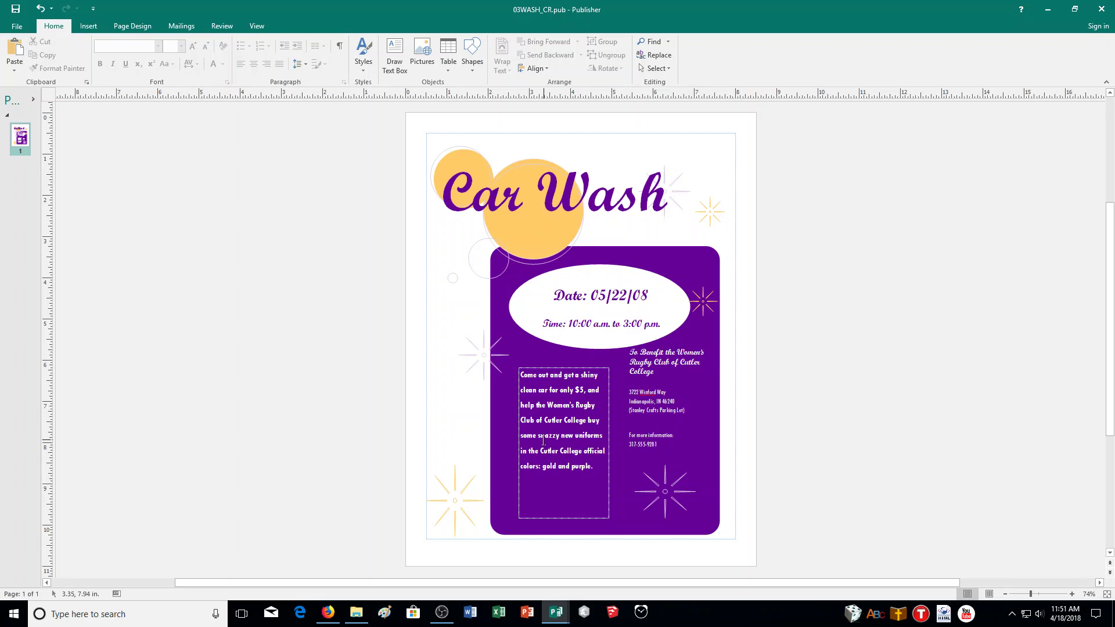